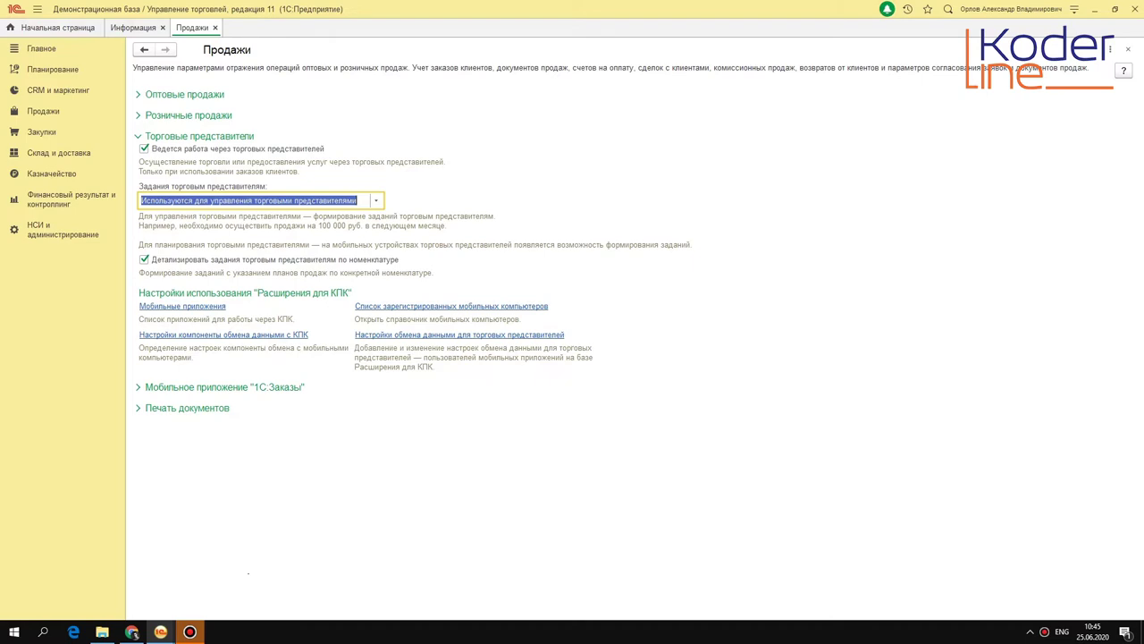
Open the list of customer service conditions (Условия обслуживания клиентов) in the sales representatives section of Sales.
{"action": "left_click", "coordinate": [144, 259]}
{"action": "left_click", "coordinate": [143, 259]}
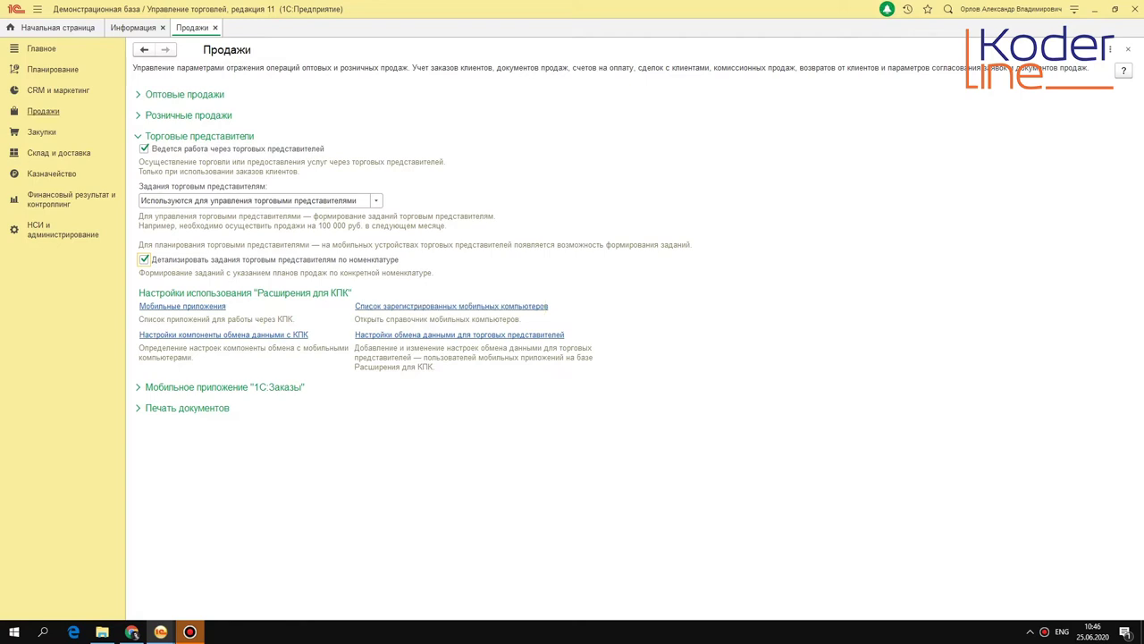
{"action": "left_click", "coordinate": [43, 111]}
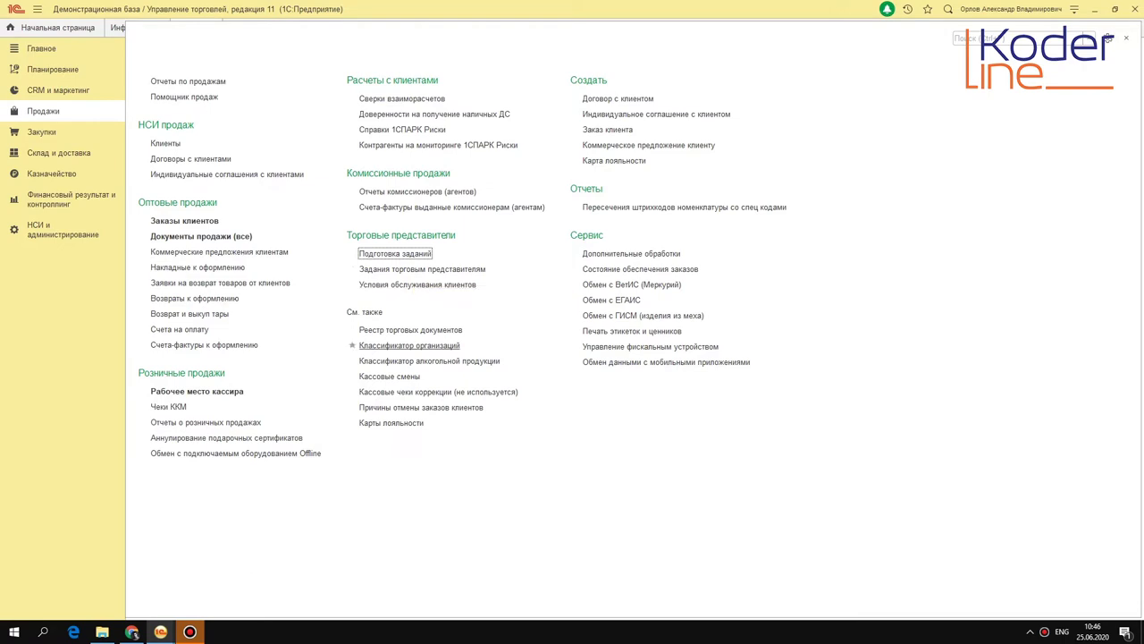
{"action": "left_click", "coordinate": [431, 285]}
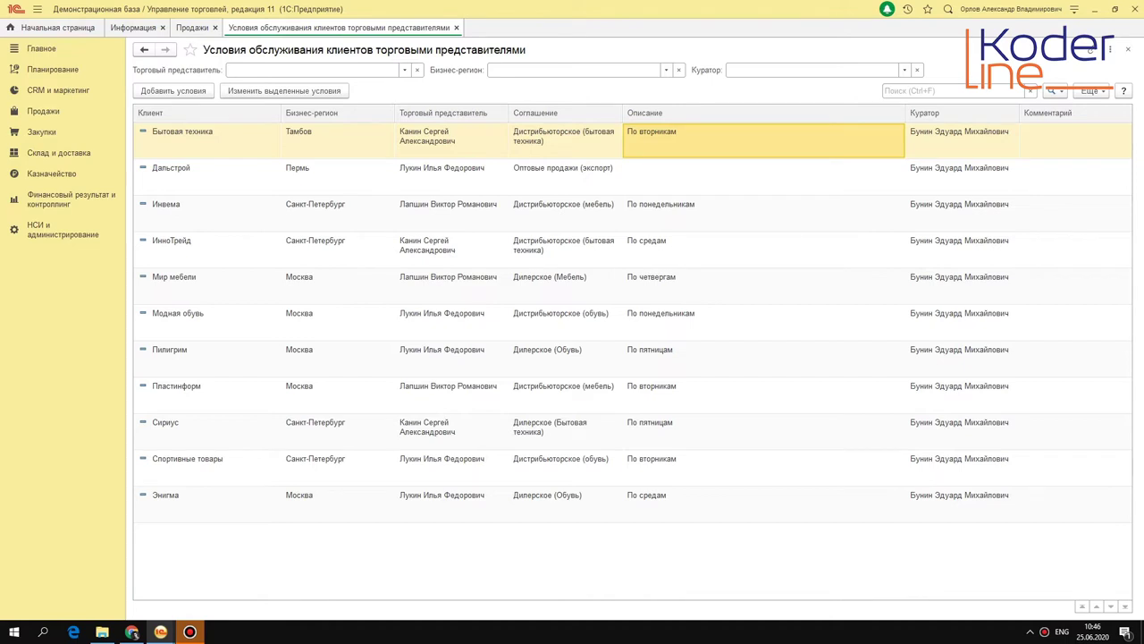
Start adding new service conditions and pick Альтаир, Альфа and Ассоль as the clients they apply to.
{"action": "left_click", "coordinate": [320, 174]}
{"action": "left_click", "coordinate": [178, 93]}
{"action": "left_click", "coordinate": [444, 158]}
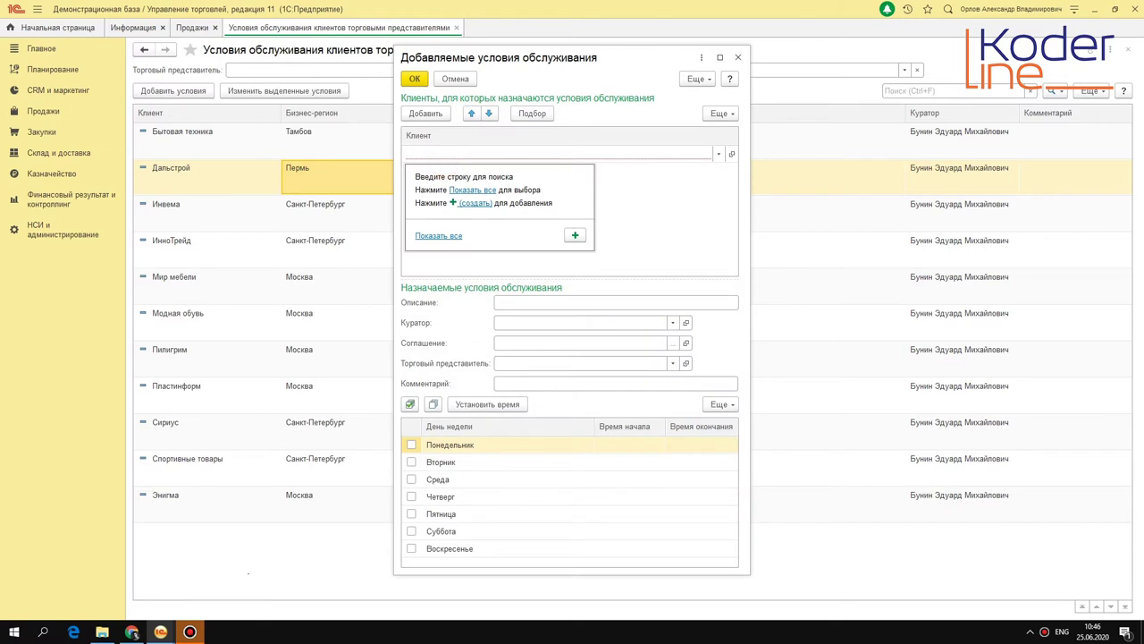
{"action": "left_click", "coordinate": [438, 236]}
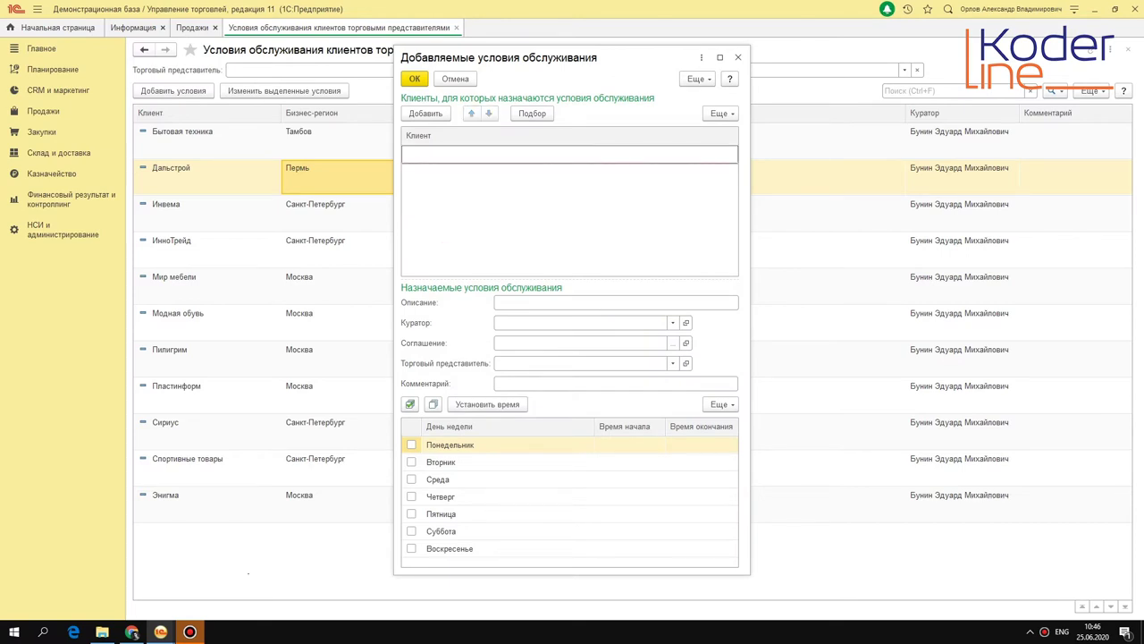
{"action": "left_click", "coordinate": [532, 113]}
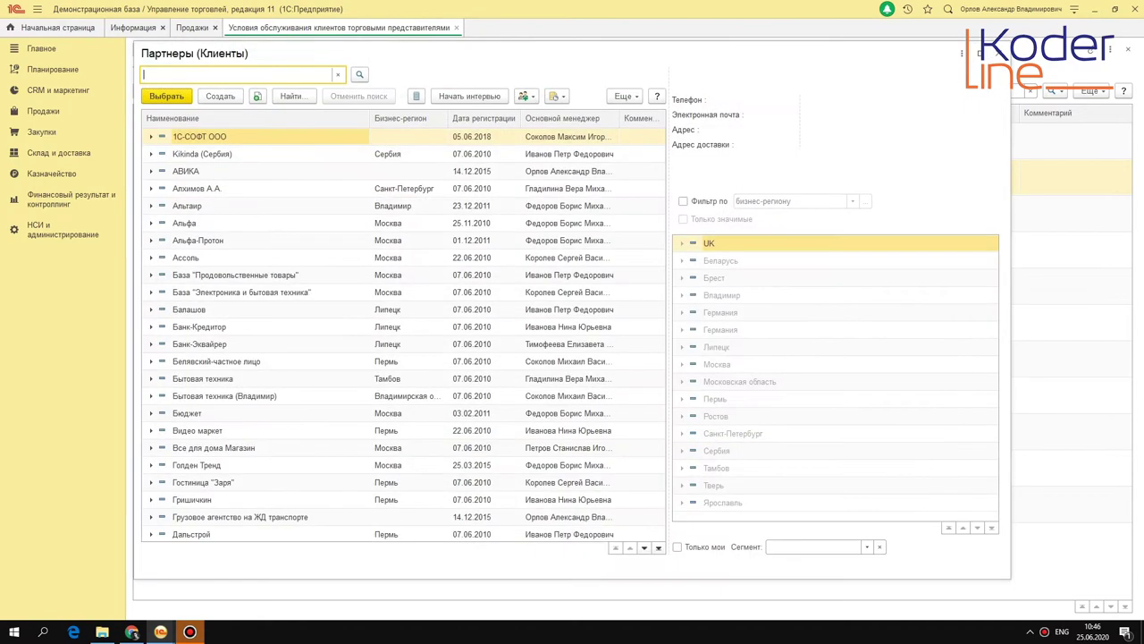
{"action": "left_click", "coordinate": [183, 206]}
{"action": "left_click", "coordinate": [184, 239]}
{"action": "left_click", "coordinate": [183, 274]}
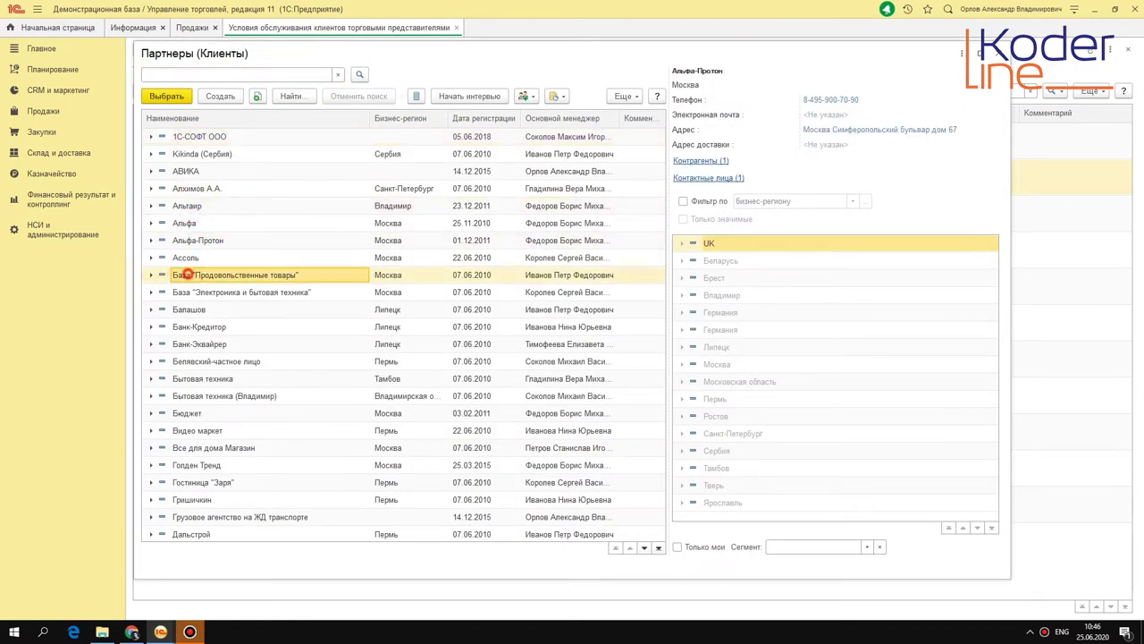
{"action": "left_click", "coordinate": [197, 205]}
{"action": "left_click", "coordinate": [198, 223]}
{"action": "left_click", "coordinate": [199, 257]}
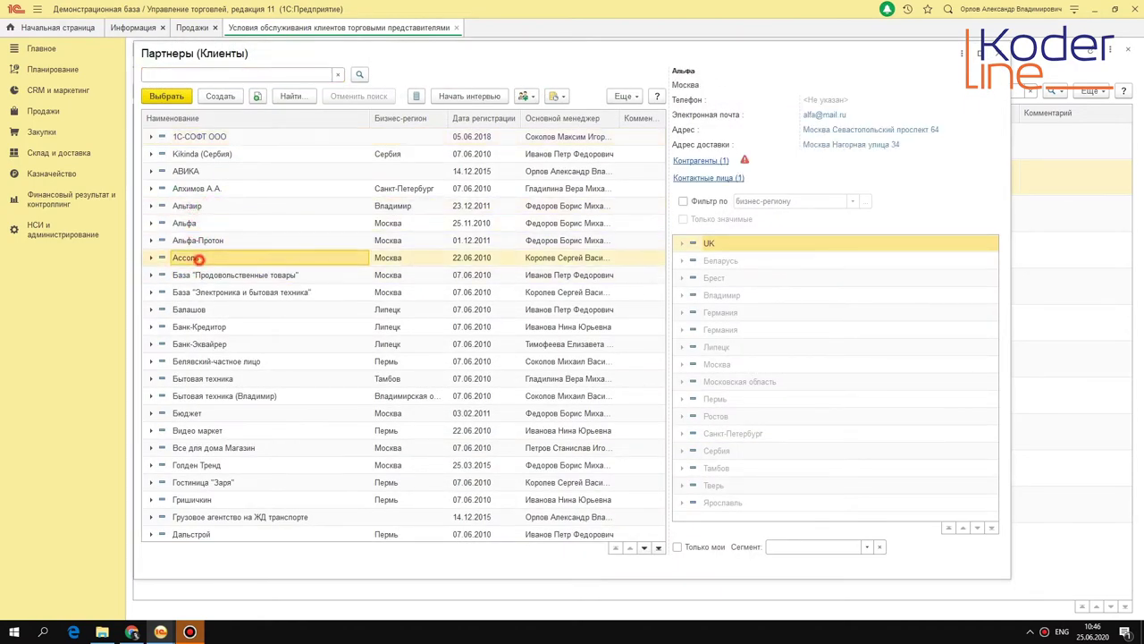
{"action": "left_click", "coordinate": [1000, 53]}
Examine the description, curator, agreement and sales representative fields of the new service conditions and their available choices.
{"action": "left_click", "coordinate": [533, 304]}
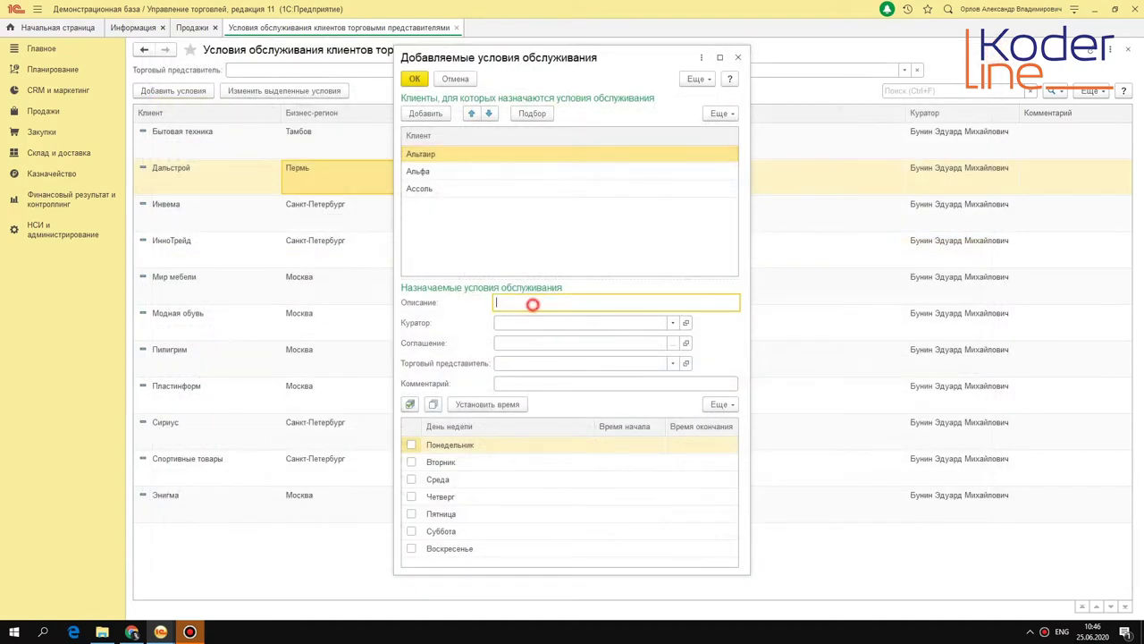
{"action": "left_click", "coordinate": [544, 324]}
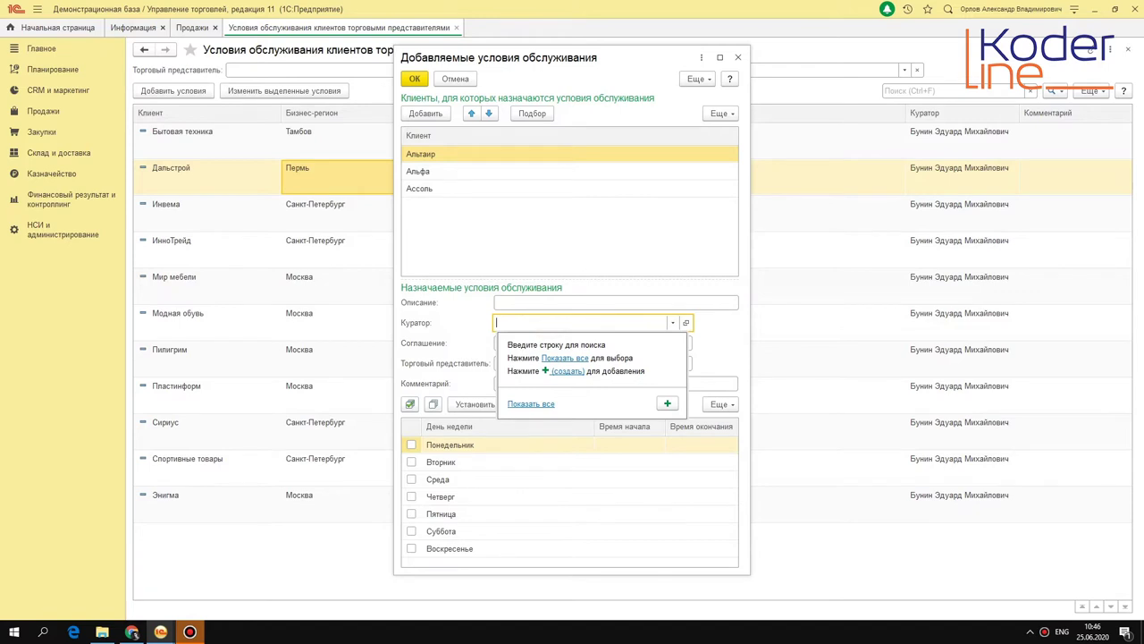
{"action": "key", "text": "Escape"}
{"action": "key", "text": "F4"}
{"action": "key", "text": "Escape"}
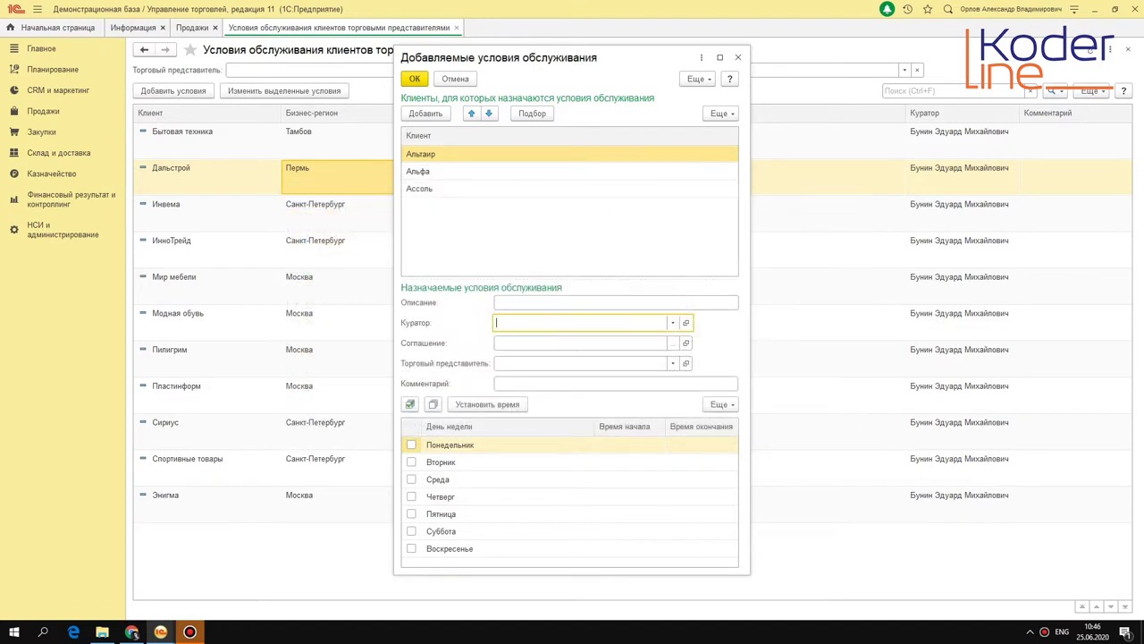
{"action": "left_click", "coordinate": [568, 345]}
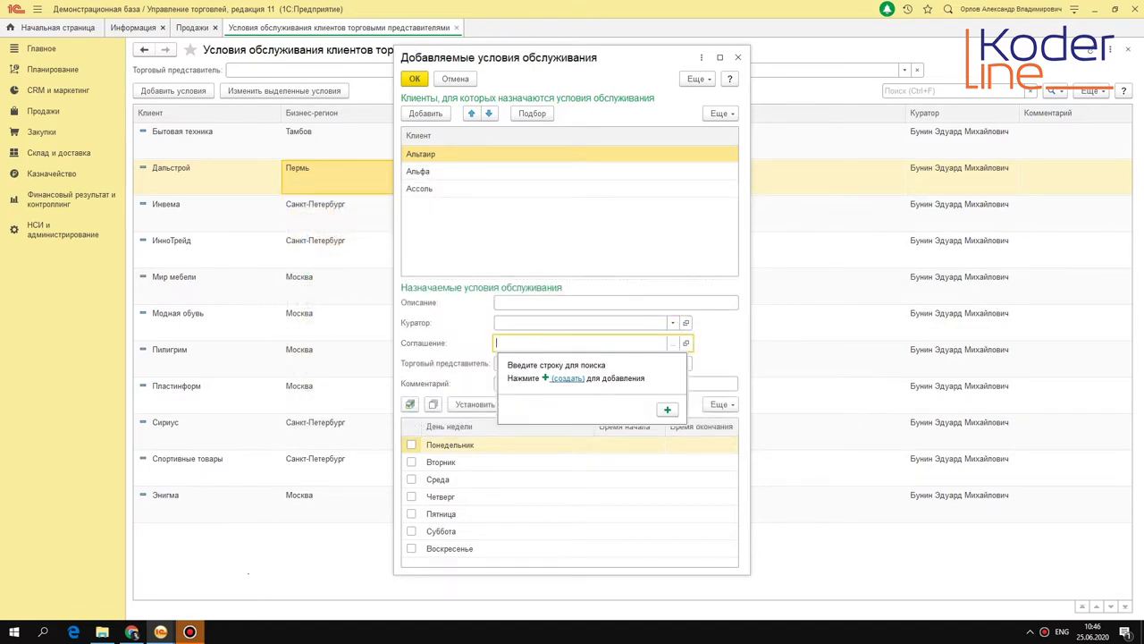
{"action": "key", "text": "F4"}
{"action": "key", "text": "Escape"}
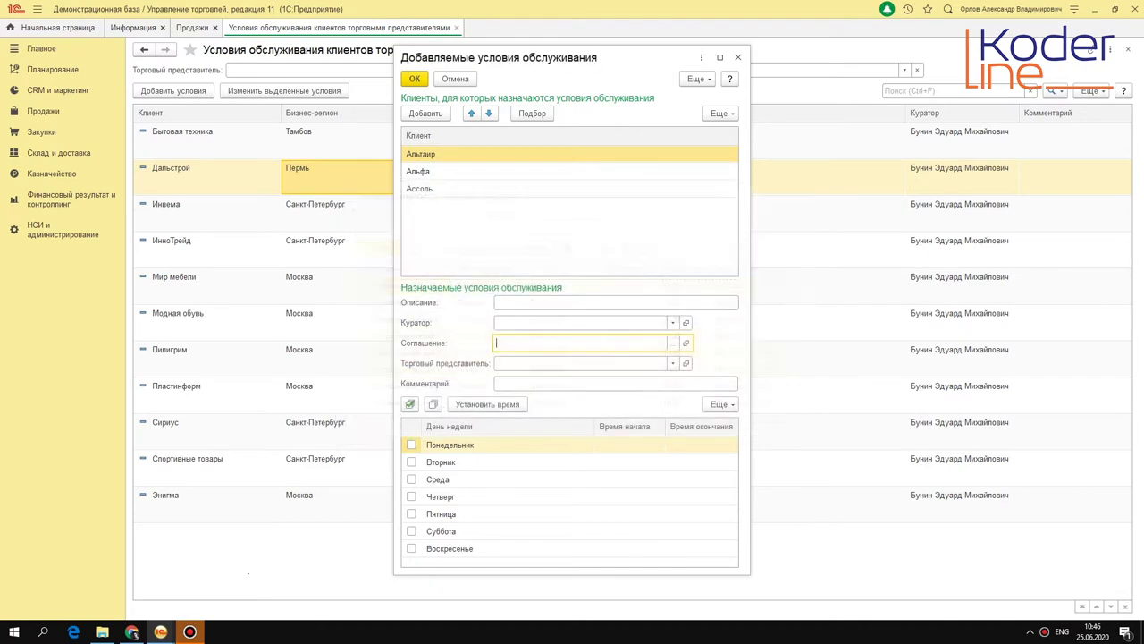
{"action": "left_click", "coordinate": [590, 367]}
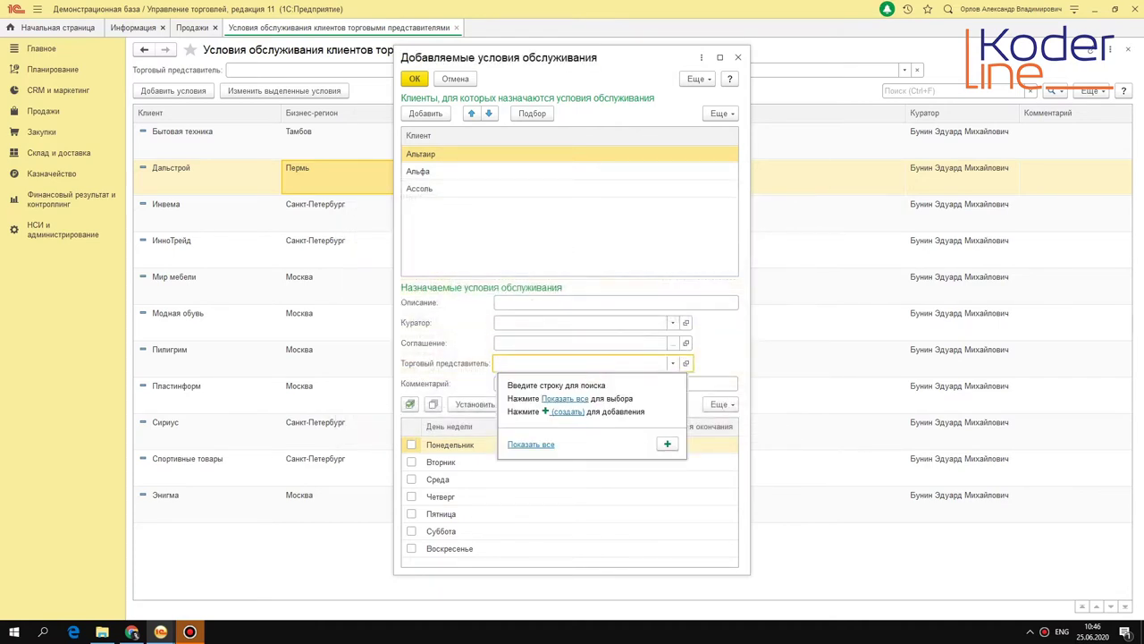
{"action": "left_click", "coordinate": [456, 496]}
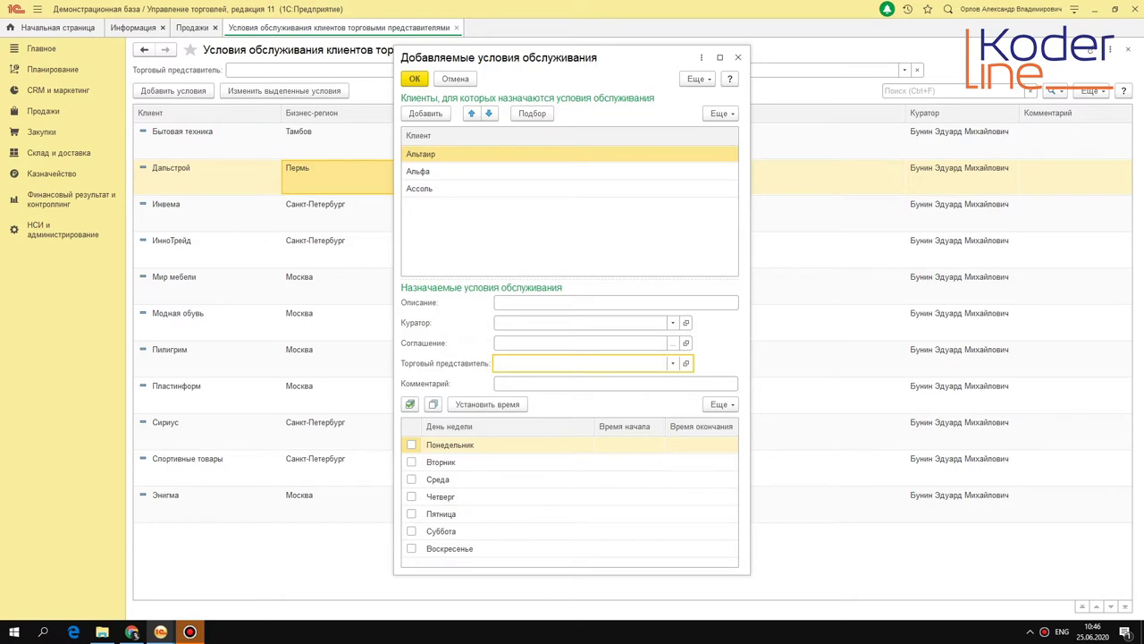
Mark Monday, Thursday, Friday and Saturday as visit days, and close the new service conditions without saving.
{"action": "left_click", "coordinate": [411, 444]}
{"action": "left_click", "coordinate": [411, 461]}
{"action": "left_click", "coordinate": [411, 496]}
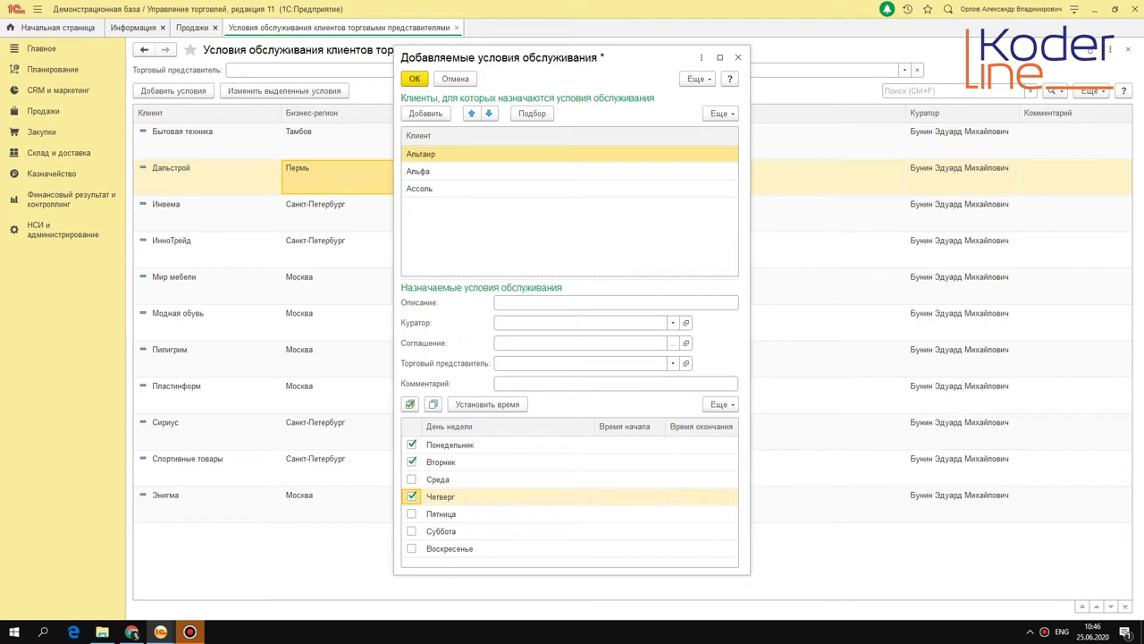
{"action": "left_click", "coordinate": [411, 462]}
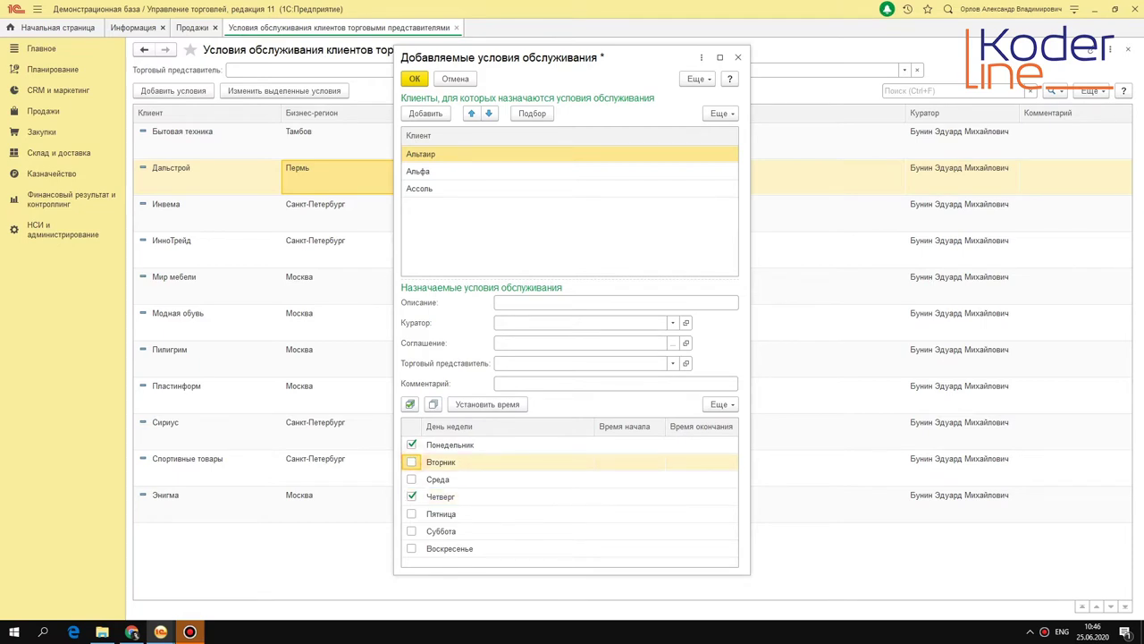
{"action": "left_click", "coordinate": [412, 514]}
{"action": "left_click", "coordinate": [411, 531]}
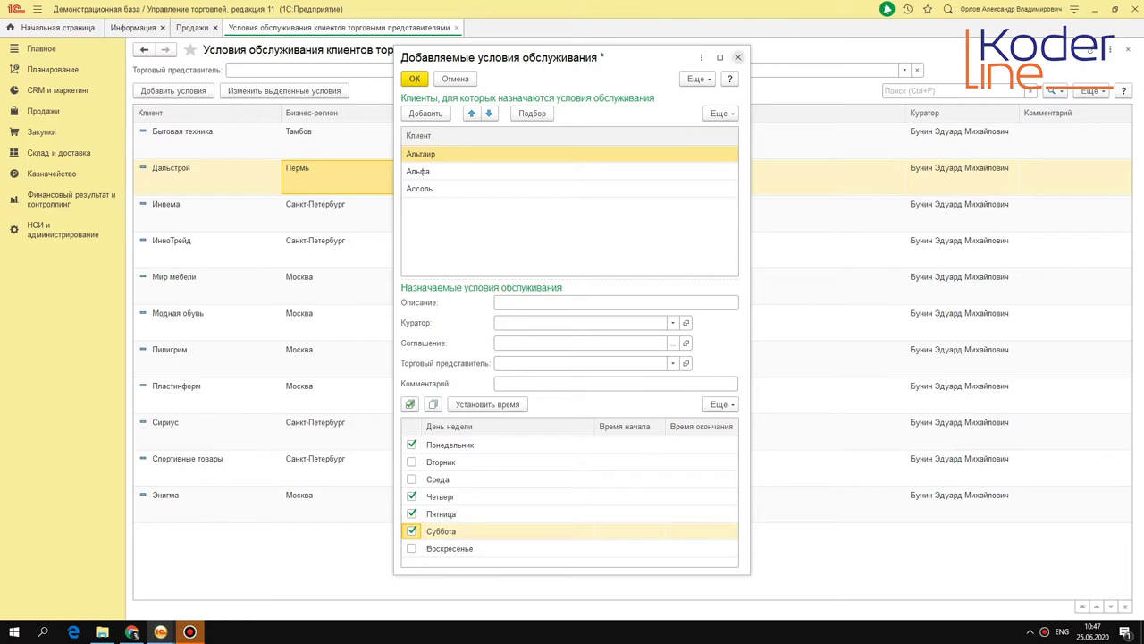
{"action": "left_click", "coordinate": [737, 57]}
Open the service conditions of client ИнноТрейд and review the client and agreement fields.
{"action": "left_click", "coordinate": [424, 263]}
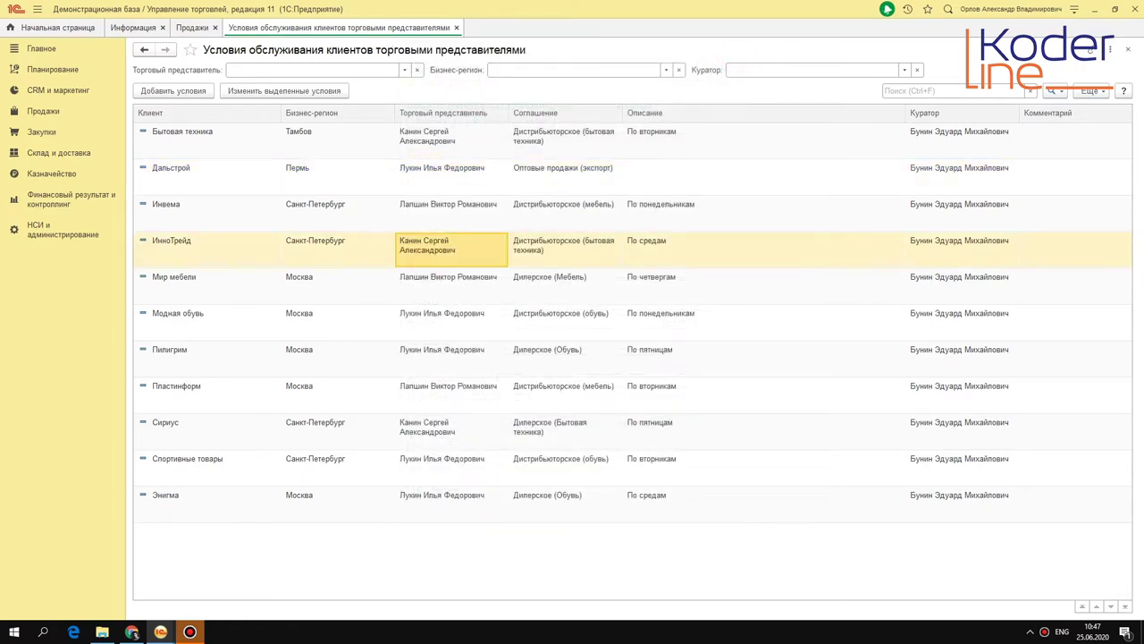
{"action": "double_click", "coordinate": [258, 242]}
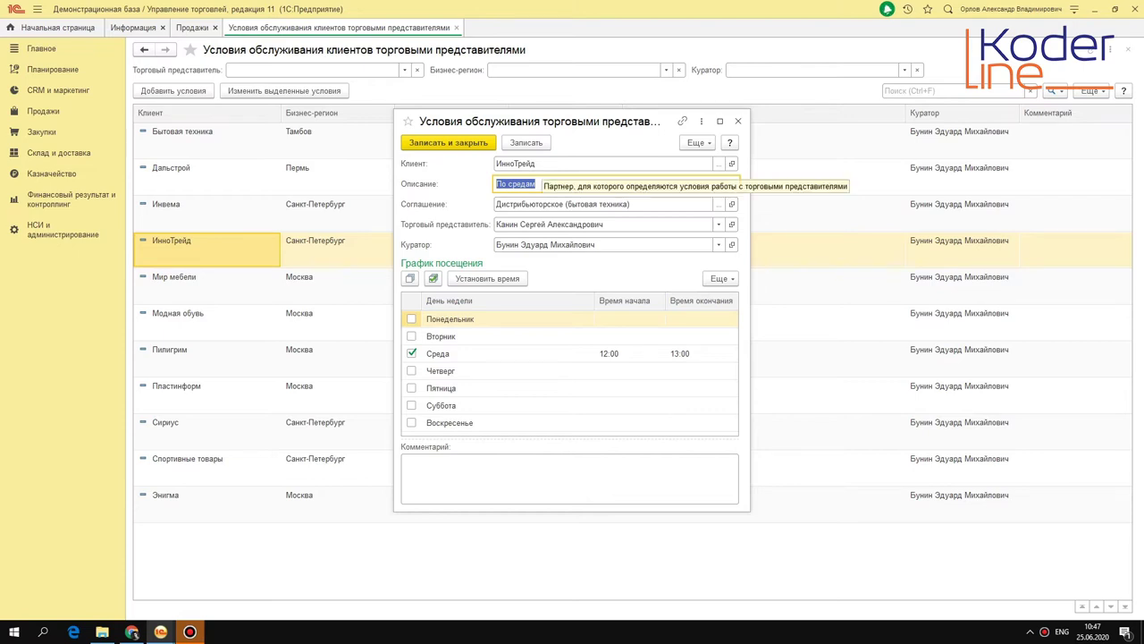
{"action": "left_click", "coordinate": [527, 164]}
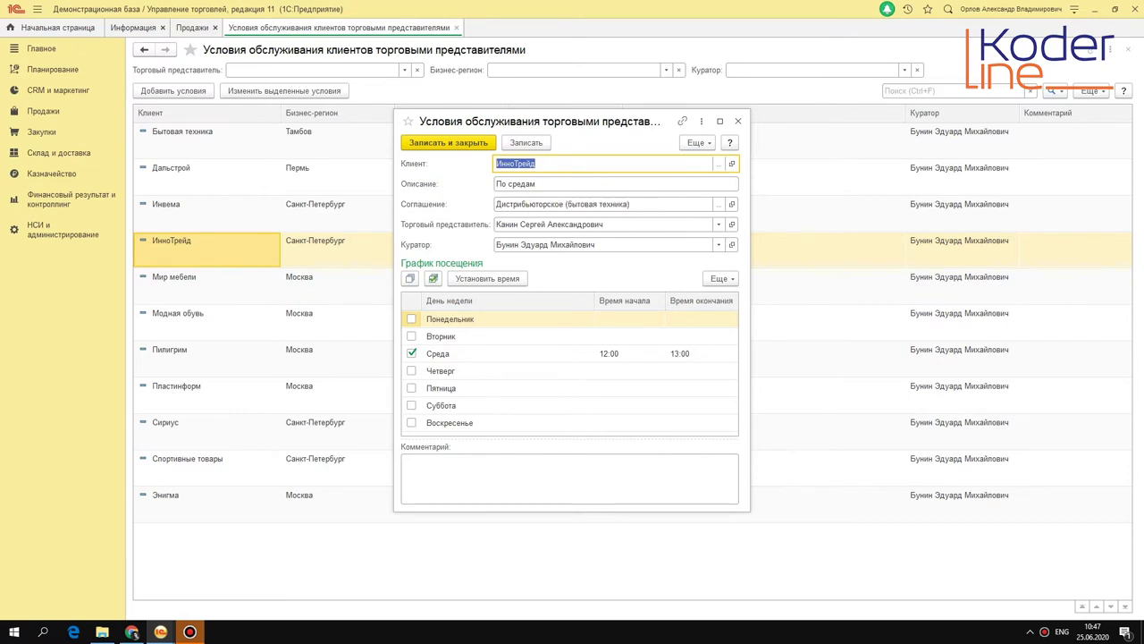
{"action": "left_click", "coordinate": [528, 204]}
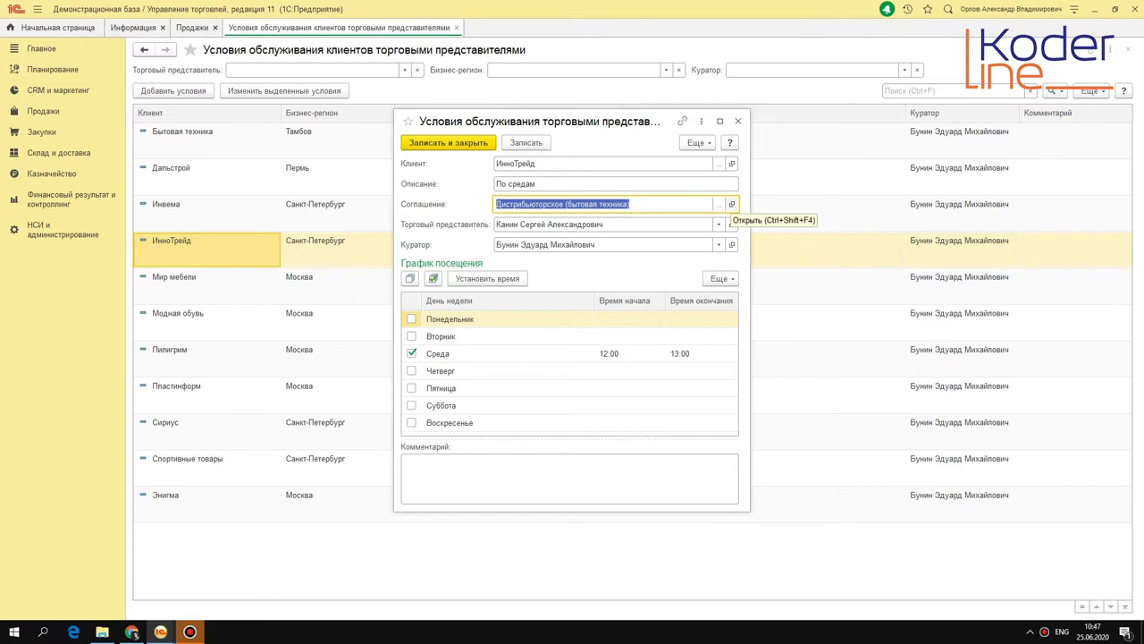
Open the agreement linked to the ИнноТрейд conditions and view its price-group refinements, item price refinements and other conditions.
{"action": "left_click", "coordinate": [732, 204]}
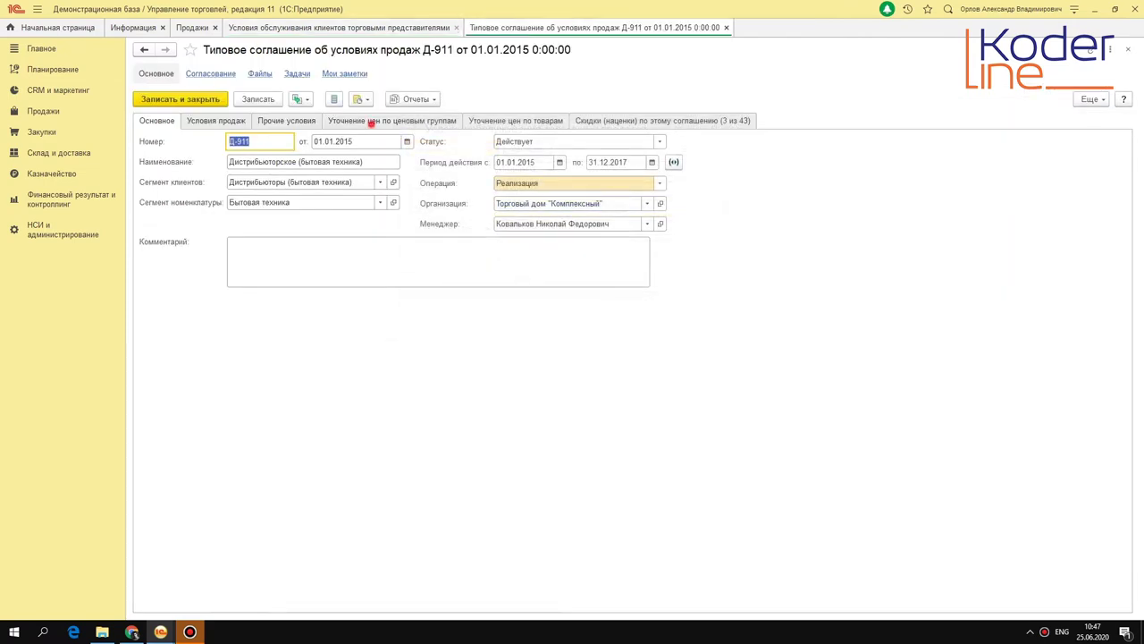
{"action": "left_click", "coordinate": [372, 121]}
{"action": "left_click", "coordinate": [479, 121]}
{"action": "left_click", "coordinate": [286, 122]}
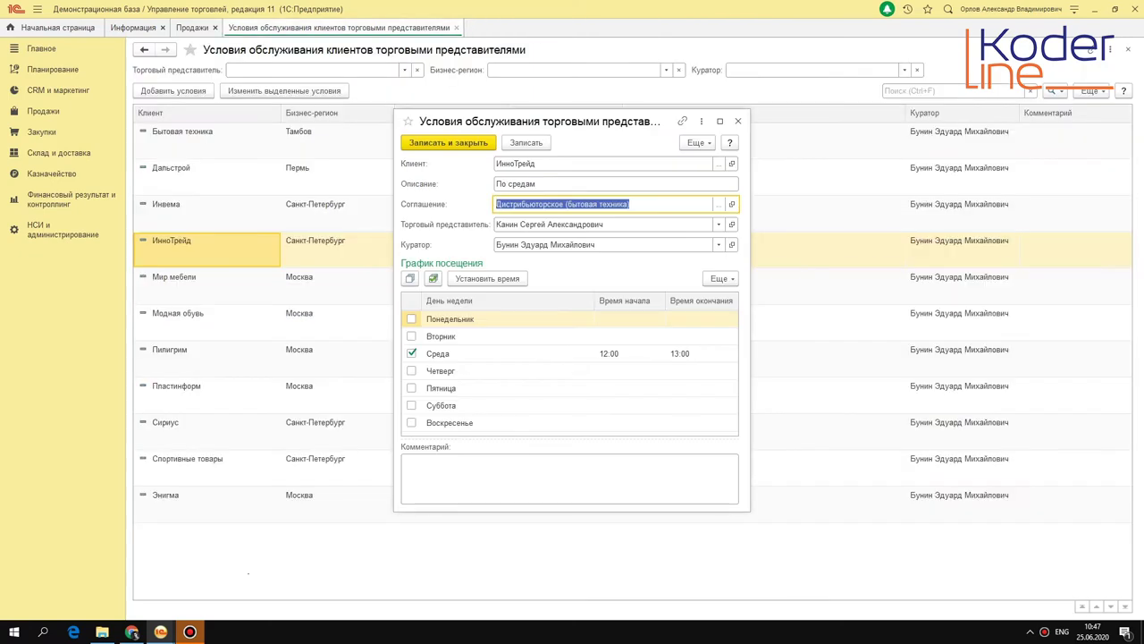
{"action": "key", "text": "Escape"}
Review the sales representative and curator fields of the ИнноТрейд service conditions, and close the record.
{"action": "key", "text": "Tab"}
{"action": "key", "text": "Tab"}
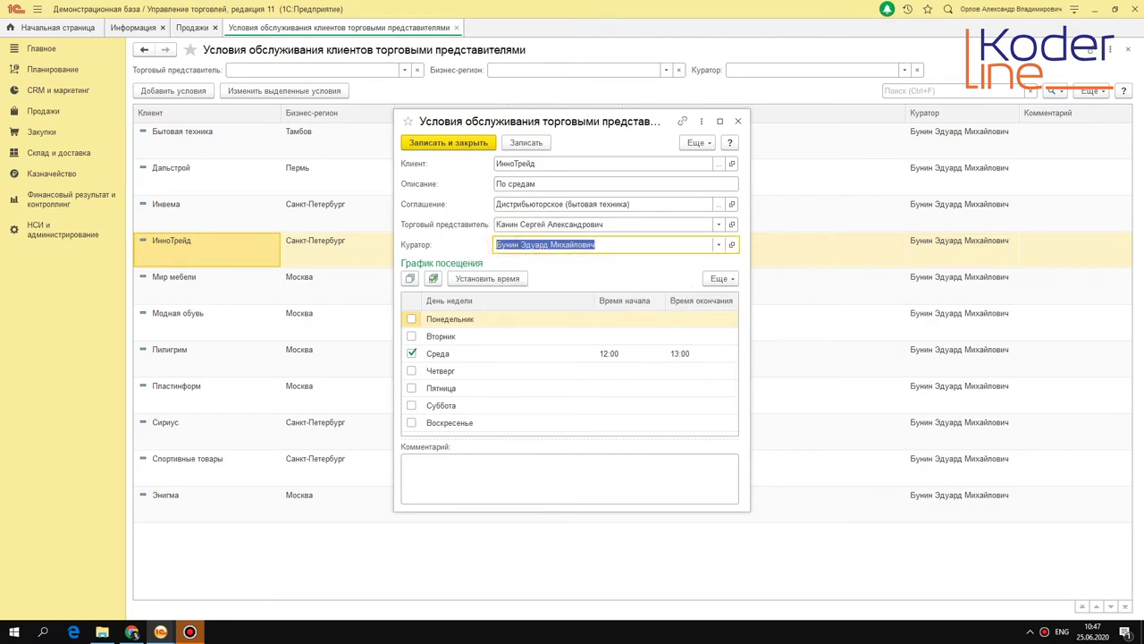
{"action": "key", "text": "Escape"}
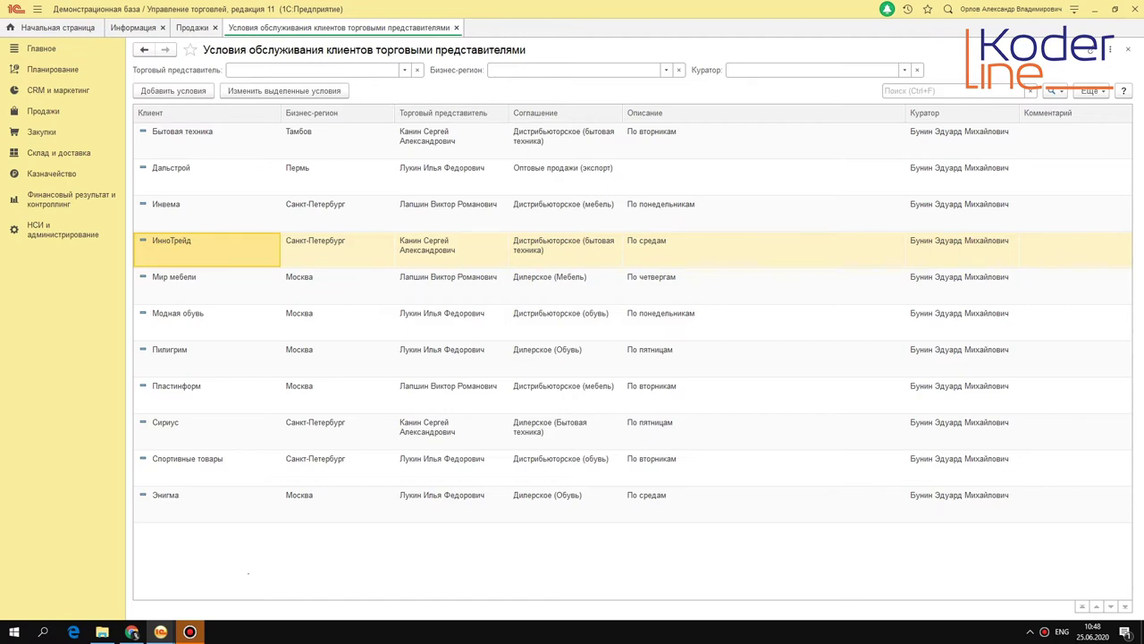
Open the list of tasks for sales representatives (Задания торговым представителям) from the Sales section.
{"action": "left_click", "coordinate": [189, 27]}
{"action": "left_click", "coordinate": [48, 113]}
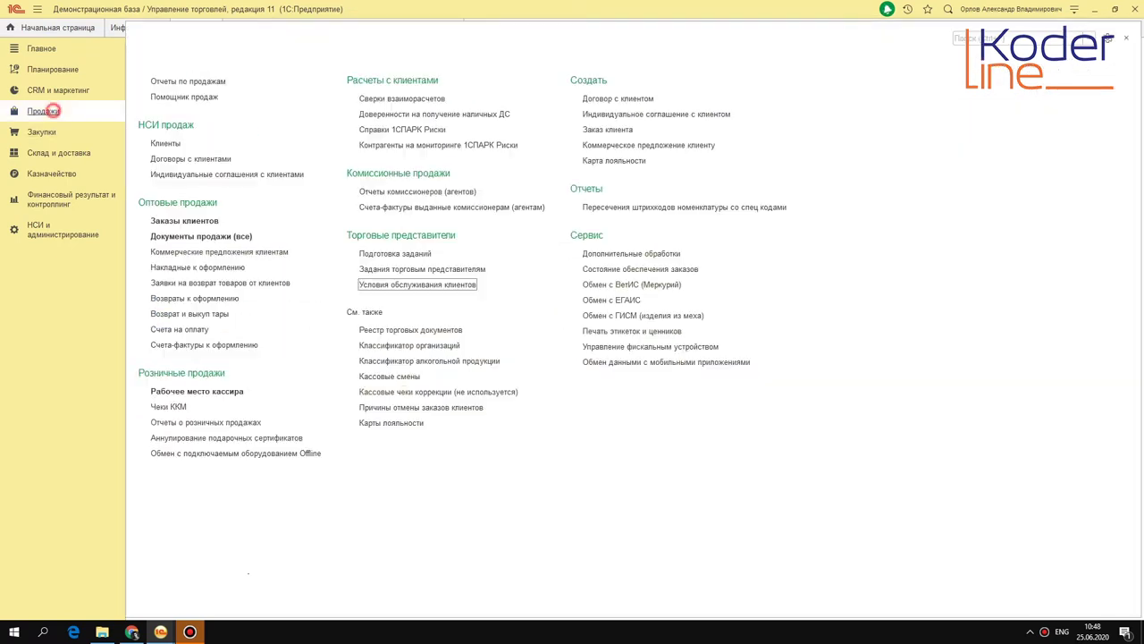
{"action": "left_click", "coordinate": [413, 272]}
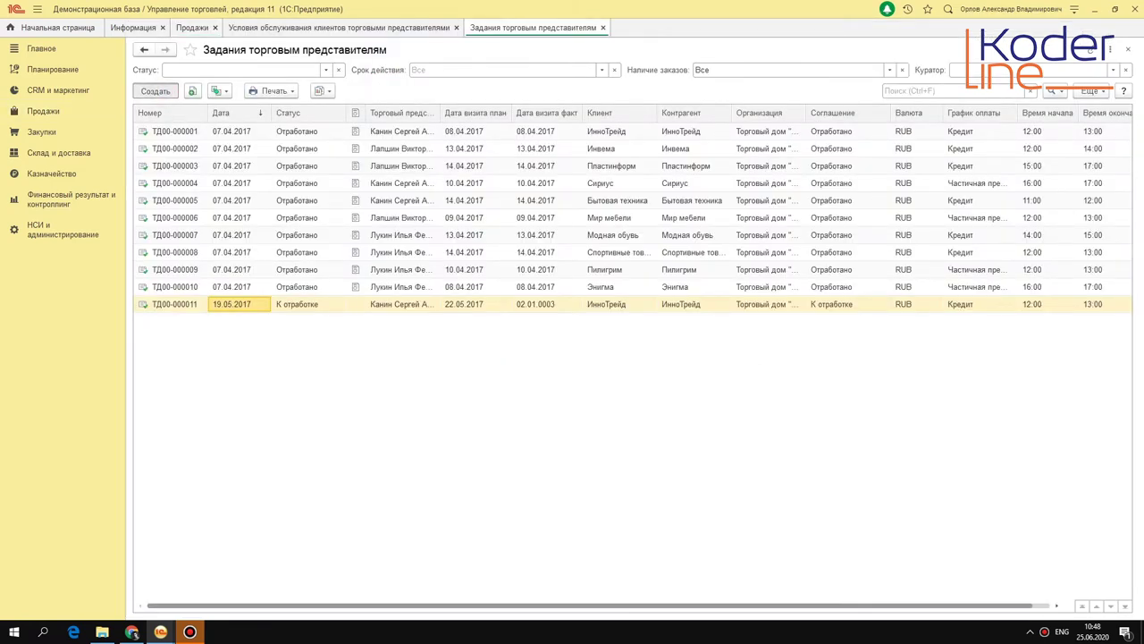
{"action": "left_click", "coordinate": [155, 90]}
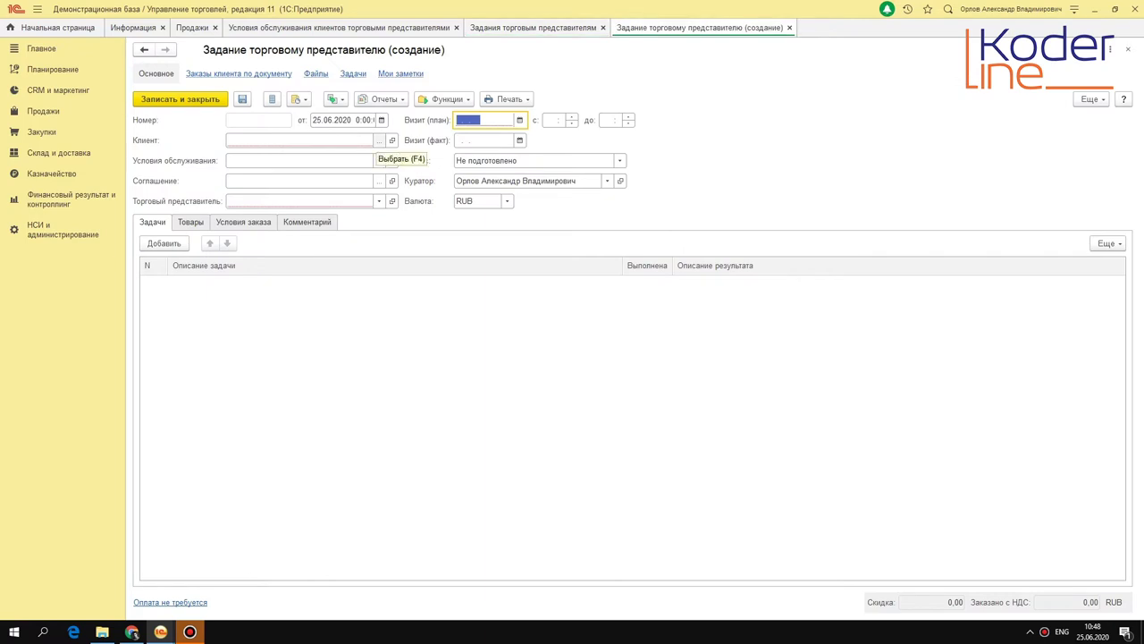
{"action": "left_click", "coordinate": [379, 141]}
{"action": "type", "text": "byj"}
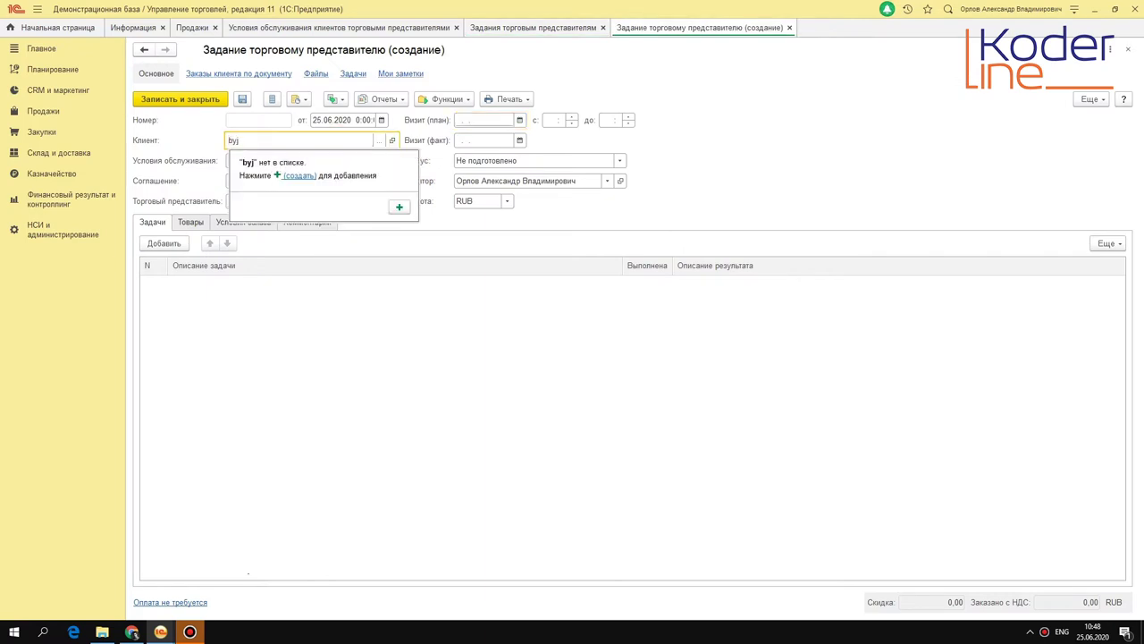
{"action": "key", "text": "shift+Home"}
{"action": "key", "text": "alt+shift"}
{"action": "key", "text": "BackSpace"}
{"action": "key", "text": "Escape"}
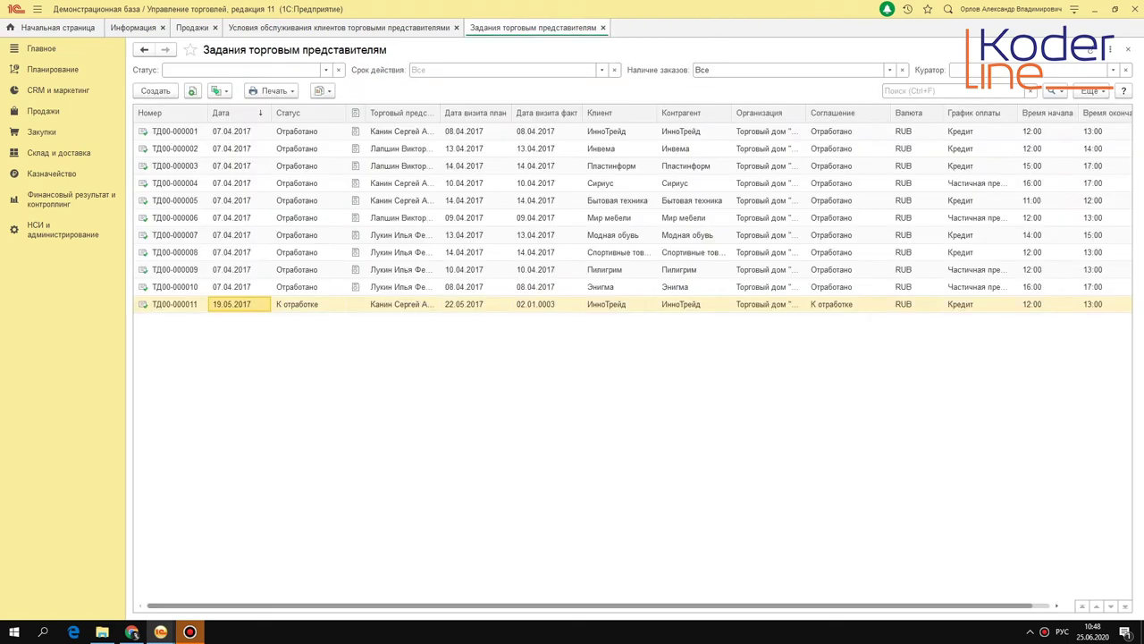
Open the task preparation workplace (Подготовка заданий) and view the users available for its sales representative filter.
{"action": "left_click", "coordinate": [43, 110]}
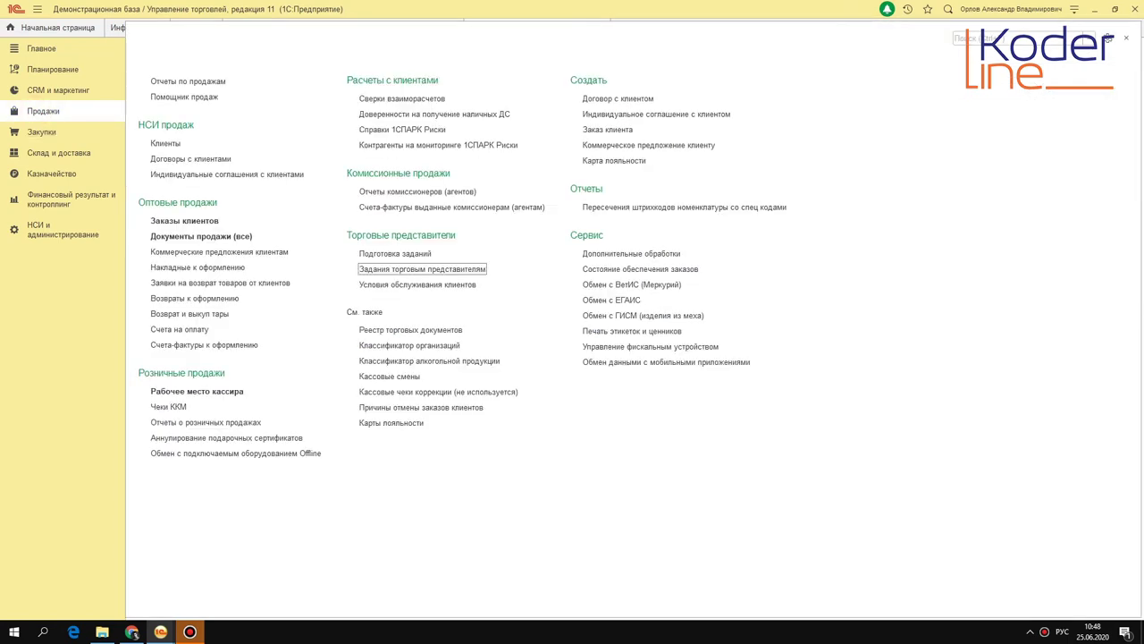
{"action": "left_click", "coordinate": [394, 253]}
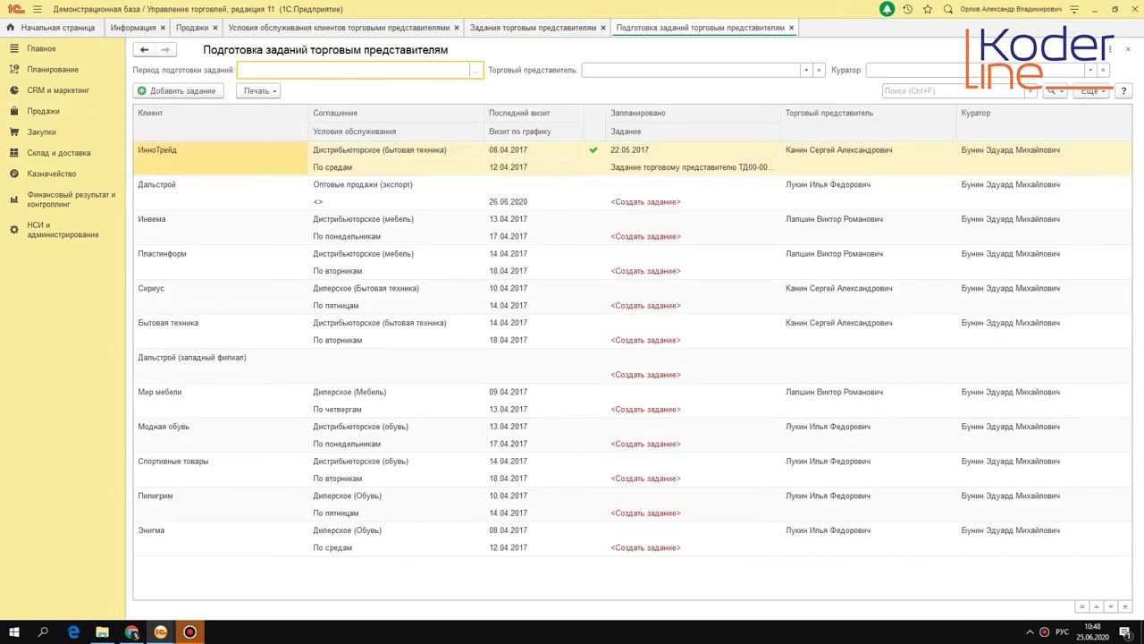
{"action": "left_click", "coordinate": [701, 71]}
{"action": "key", "text": "F4"}
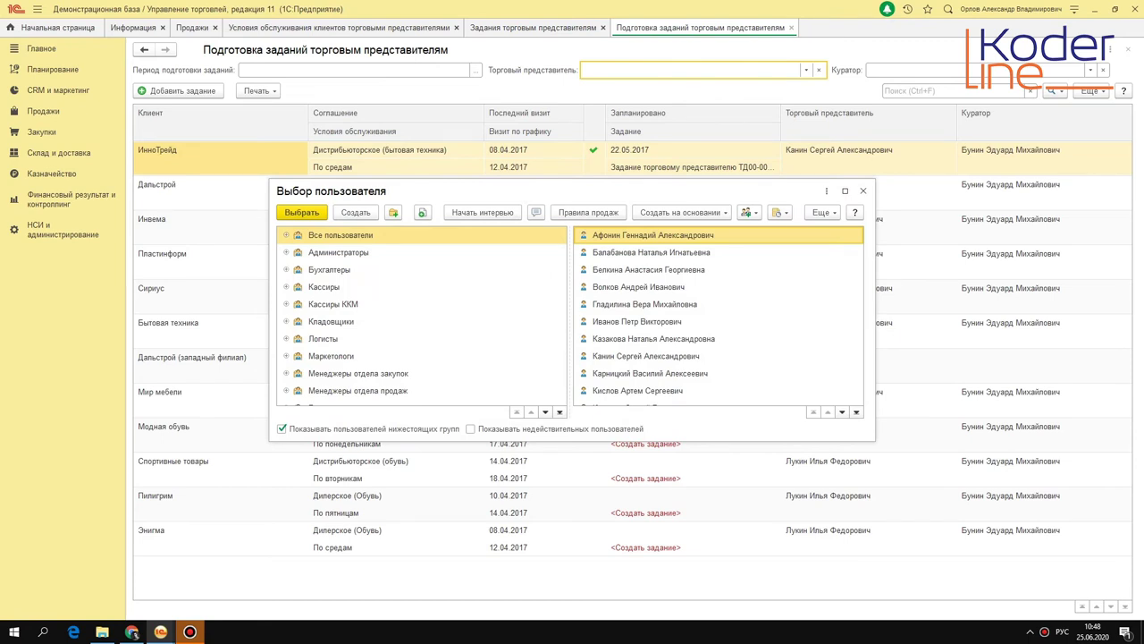
{"action": "key", "text": "Escape"}
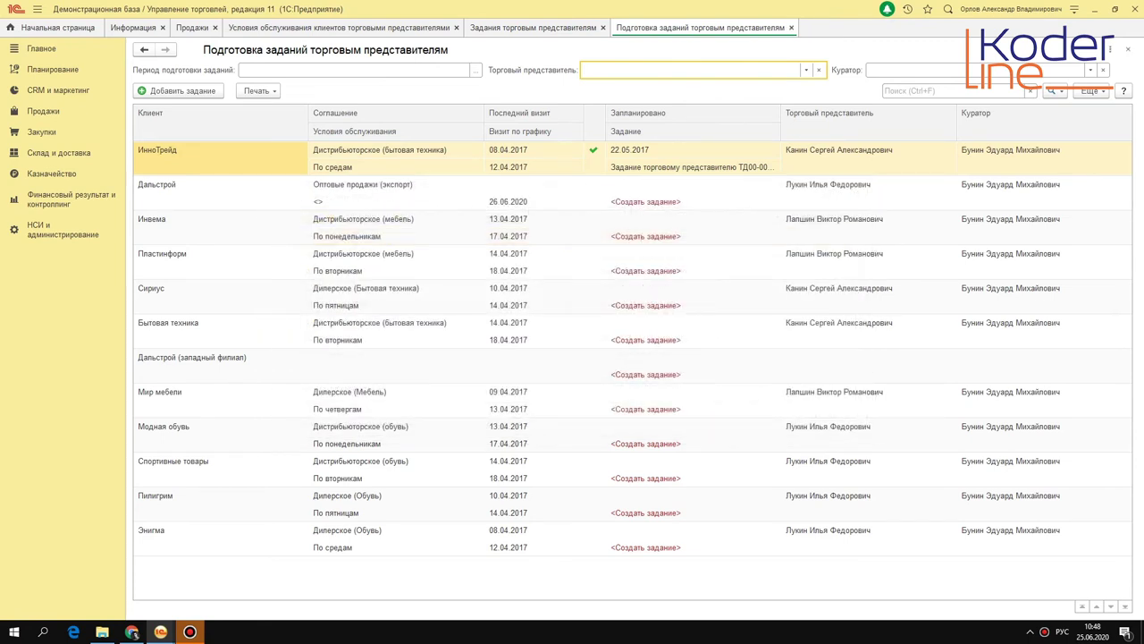
Open the ИнноТрейд service conditions and copy the sales representative's full name.
{"action": "key", "text": "ctrl+shift+Tab"}
{"action": "key", "text": "ctrl+shift+Tab"}
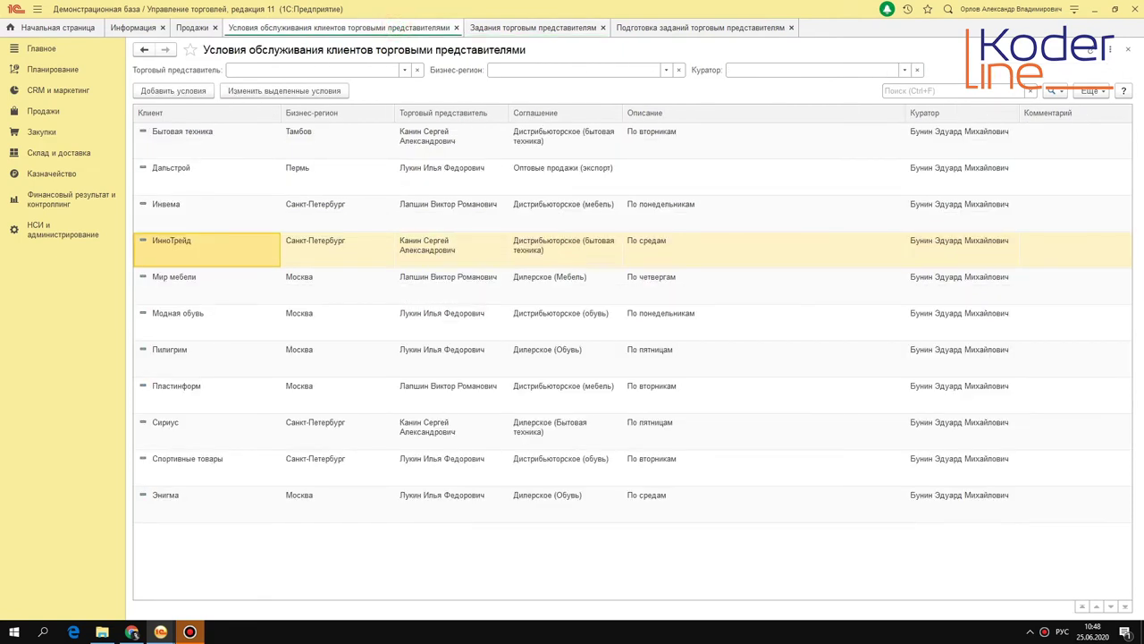
{"action": "double_click", "coordinate": [984, 249]}
{"action": "left_click_drag", "start_coordinate": [497, 224], "coordinate": [554, 224]}
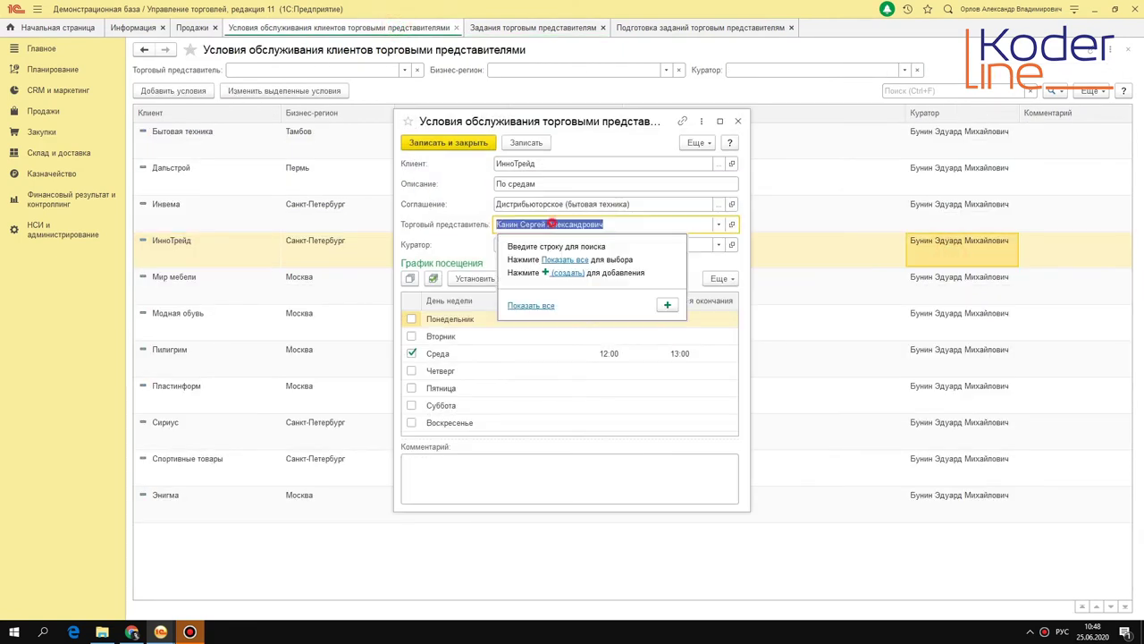
{"action": "right_click", "coordinate": [553, 224]}
{"action": "left_click", "coordinate": [599, 307]}
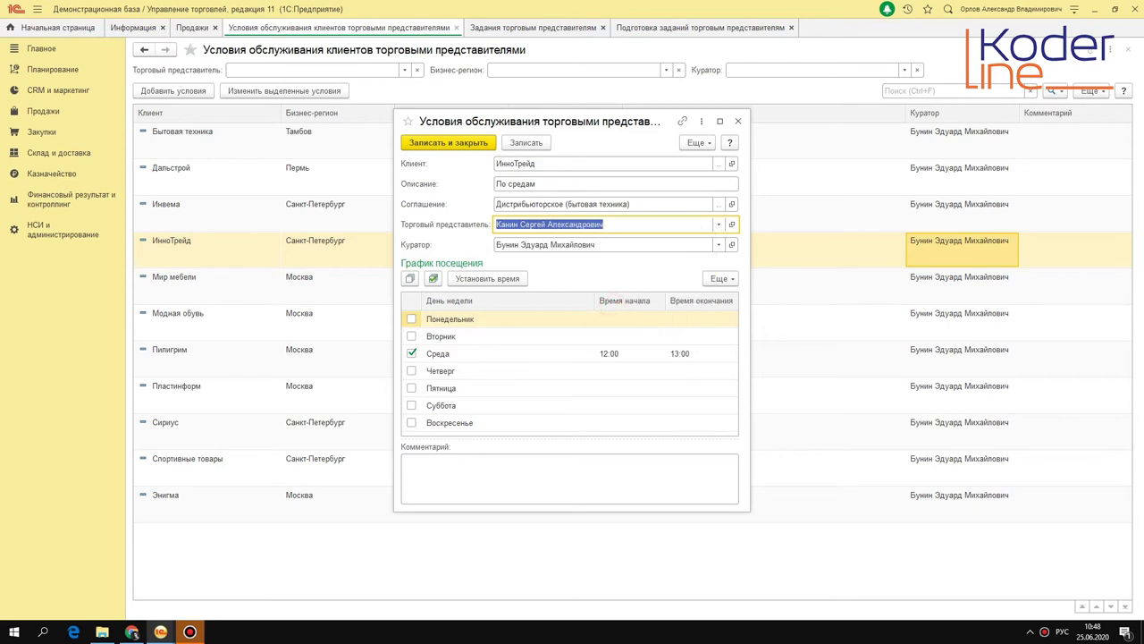
Filter the task preparation list (Подготовка заданий) by the copied sales representative's name and select the scheduled ИнноТрейд entry.
{"action": "left_click", "coordinate": [672, 27]}
{"action": "key", "text": "ctrl+v"}
{"action": "key", "text": "Tab"}
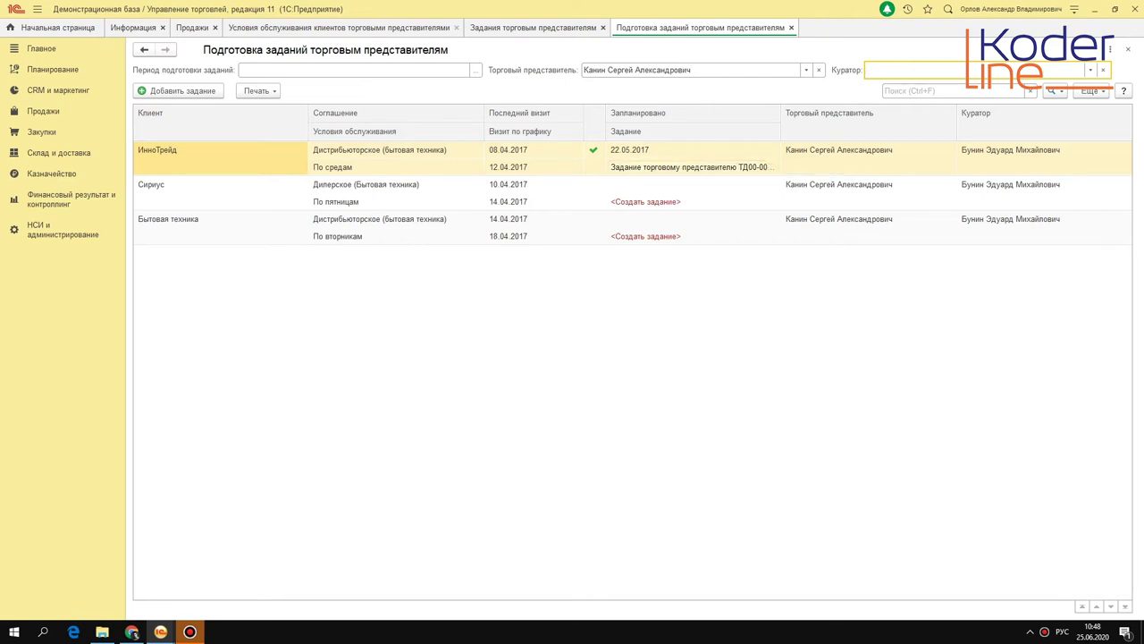
{"action": "left_click", "coordinate": [594, 158]}
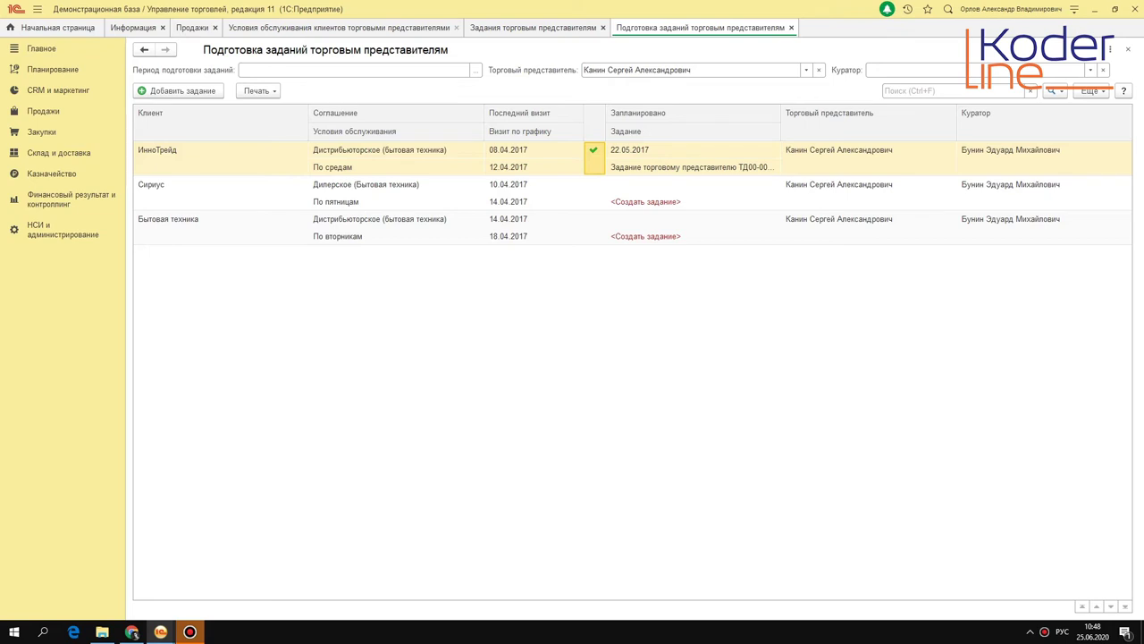
Add a new sales representative task and set ИнноТрейд as its client.
{"action": "left_click", "coordinate": [199, 92]}
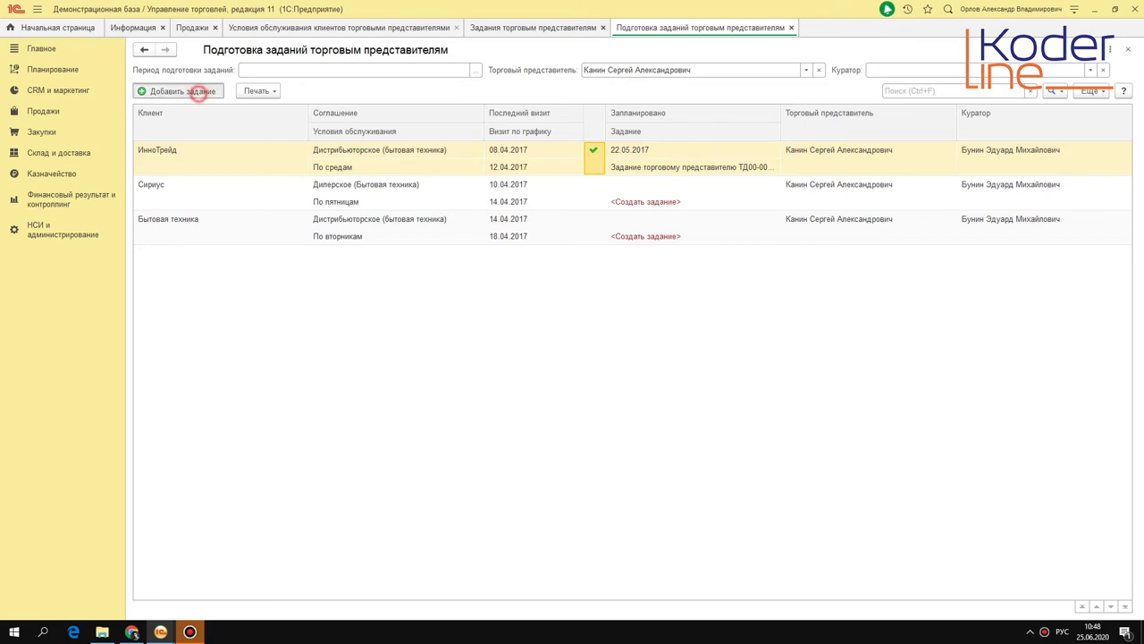
{"action": "left_click", "coordinate": [360, 142]}
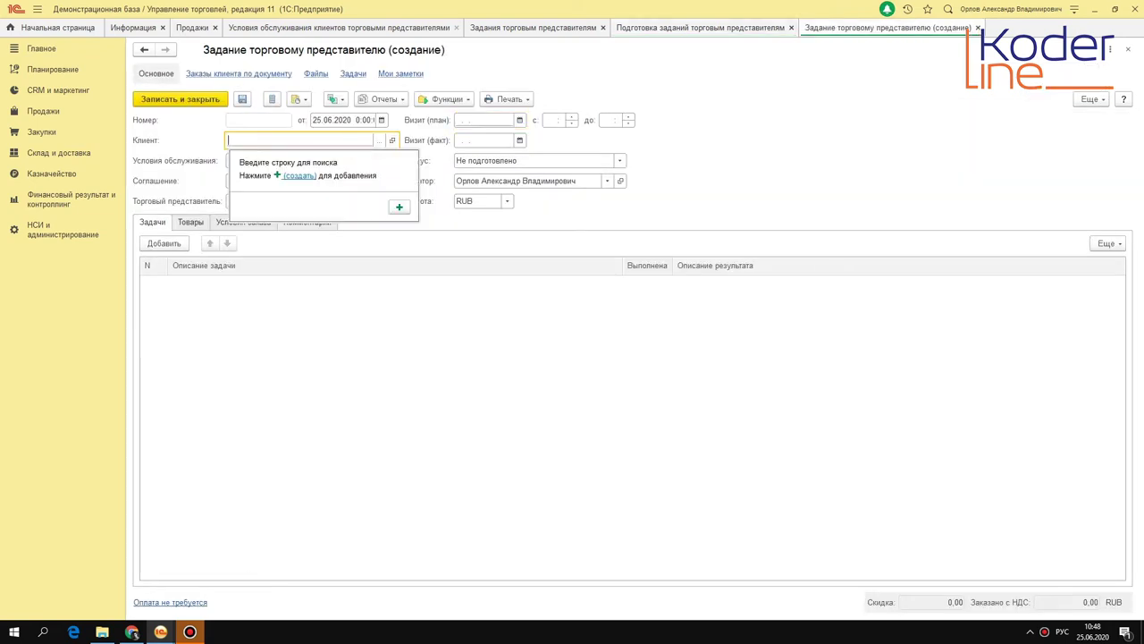
{"action": "type", "text": "ино"}
{"action": "key", "text": "BackSpace"}
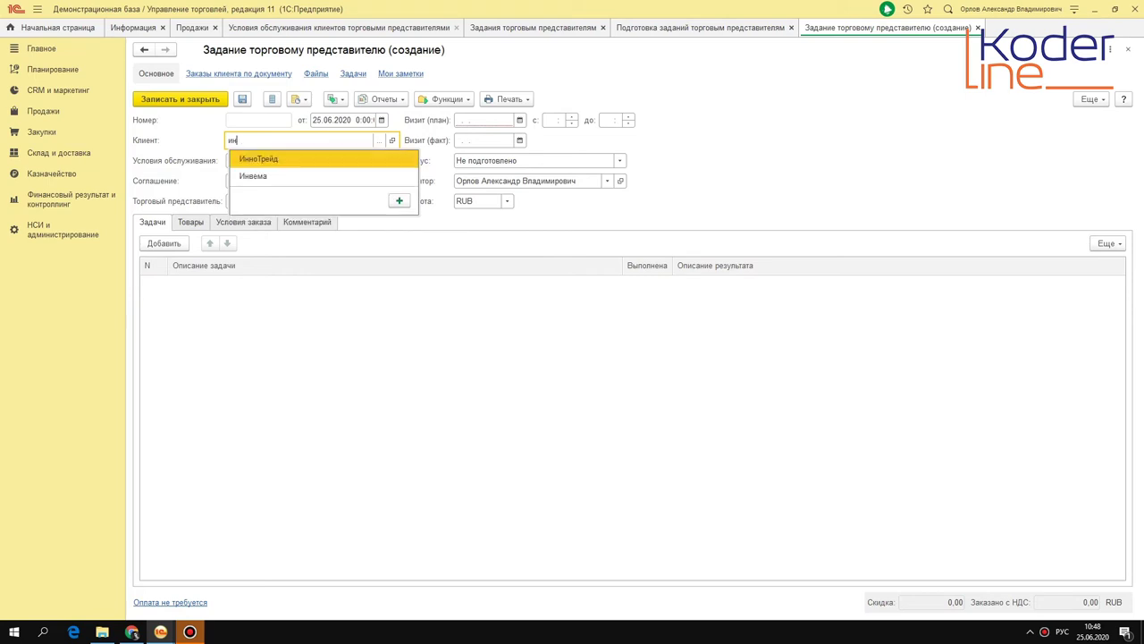
{"action": "key", "text": "Tab"}
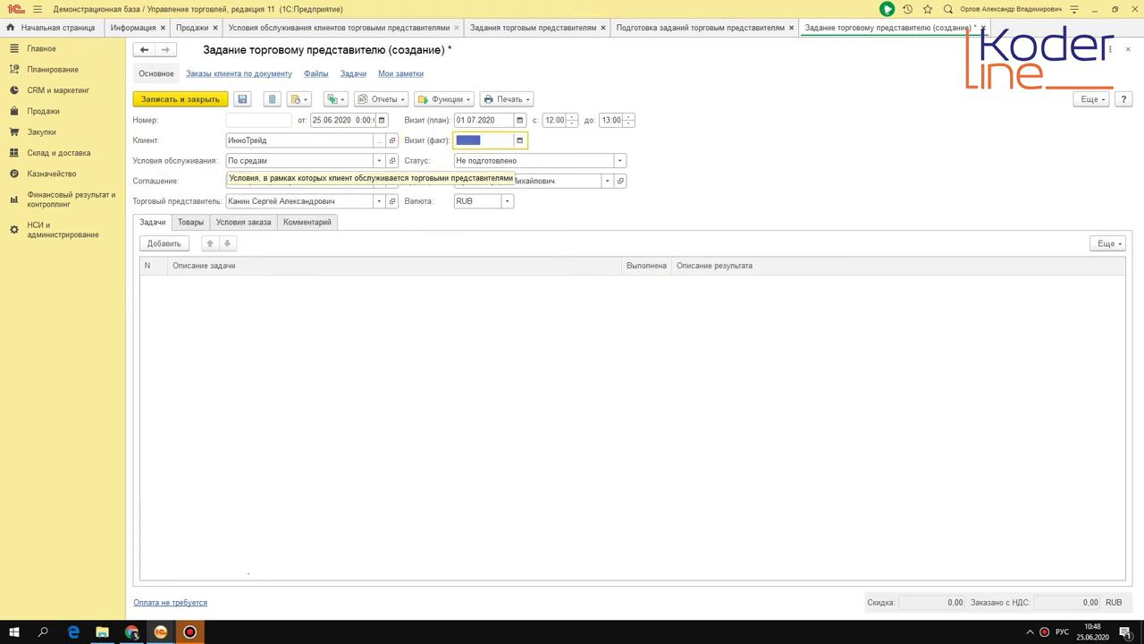
Review the planned visit date and start and end times of the new ИнноТрейд task, keeping their values.
{"action": "key", "text": "shift+Tab"}
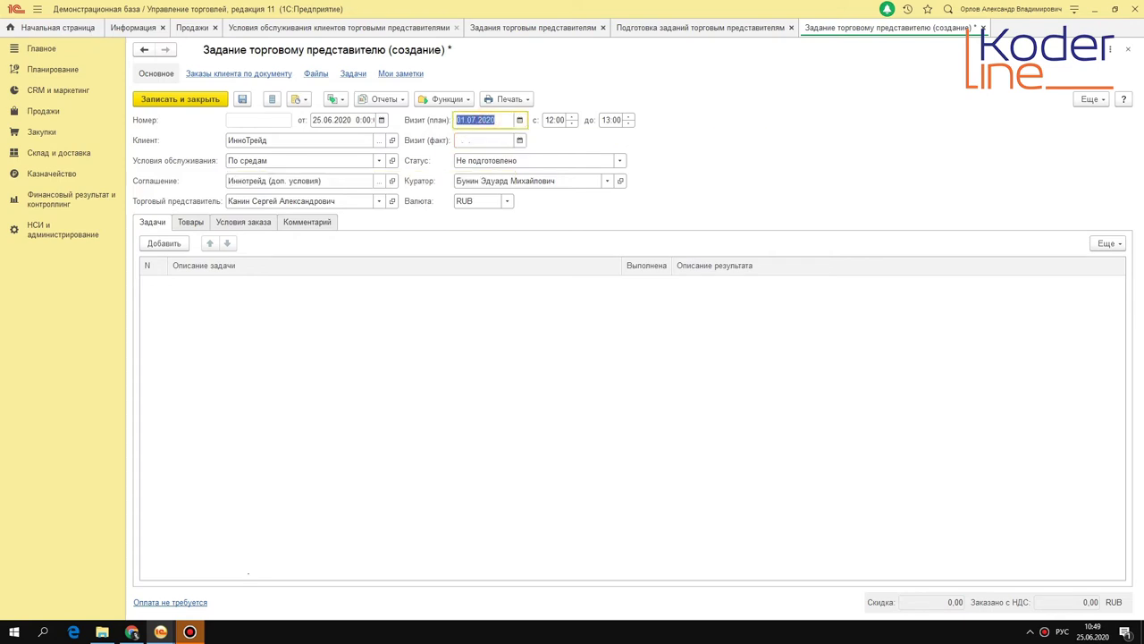
{"action": "key", "text": "F4"}
{"action": "key", "text": "Escape"}
{"action": "key", "text": "Tab"}
{"action": "key", "text": "F4"}
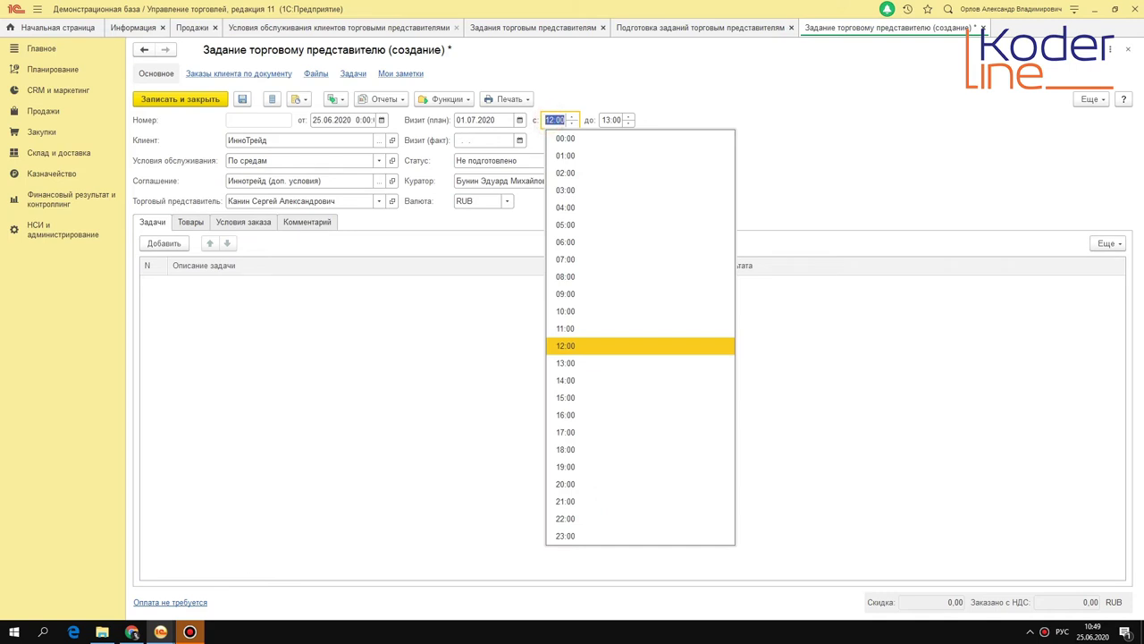
{"action": "key", "text": "Escape"}
{"action": "key", "text": "Tab"}
{"action": "key", "text": "Tab"}
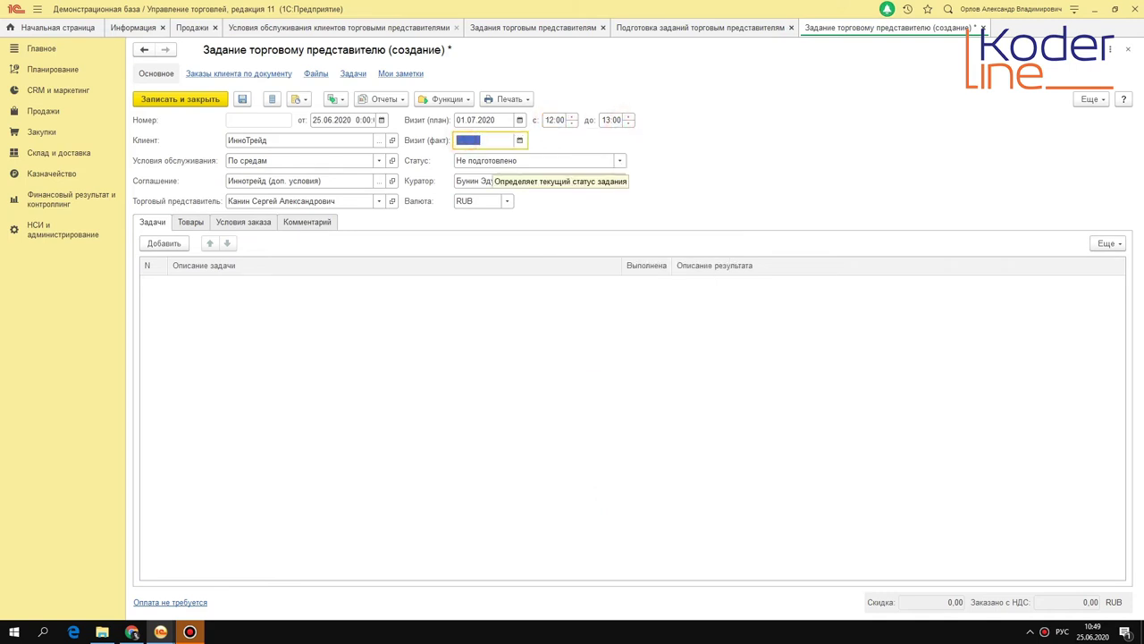
Add a task line with the description "Предложить товары по акции" and leave its result description empty.
{"action": "left_click", "coordinate": [163, 243]}
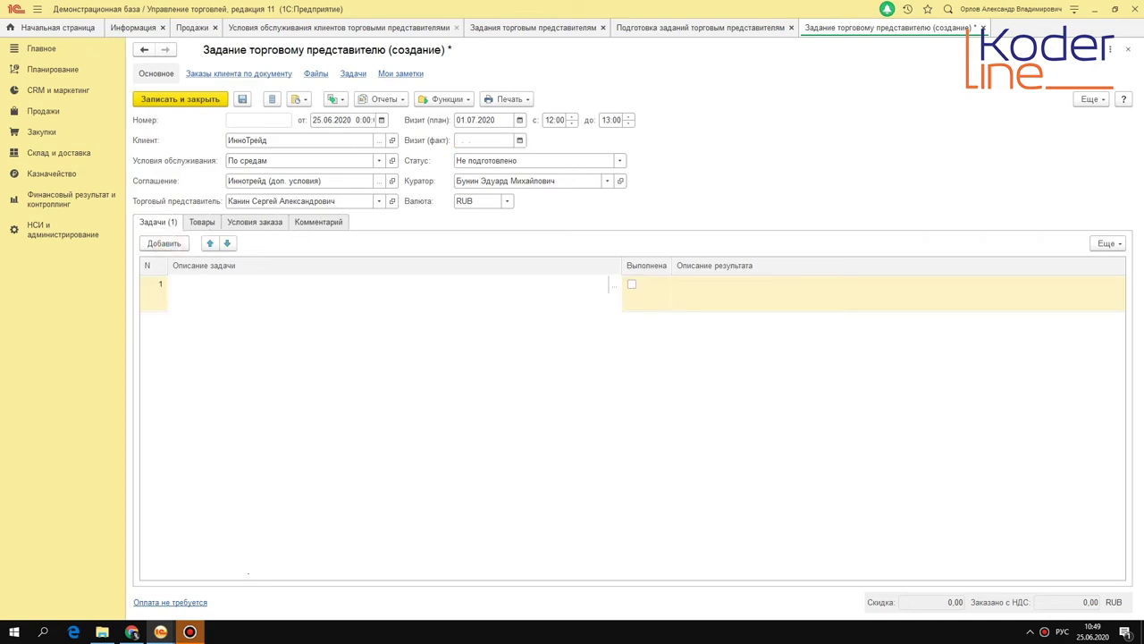
{"action": "type", "text": "Предложить товары по акци"}
{"action": "key", "text": "BackSpace"}
{"action": "type", "text": "т"}
{"action": "key", "text": "BackSpace"}
{"action": "type", "text": "ии"}
{"action": "key", "text": "Tab"}
{"action": "left_click", "coordinate": [747, 291]}
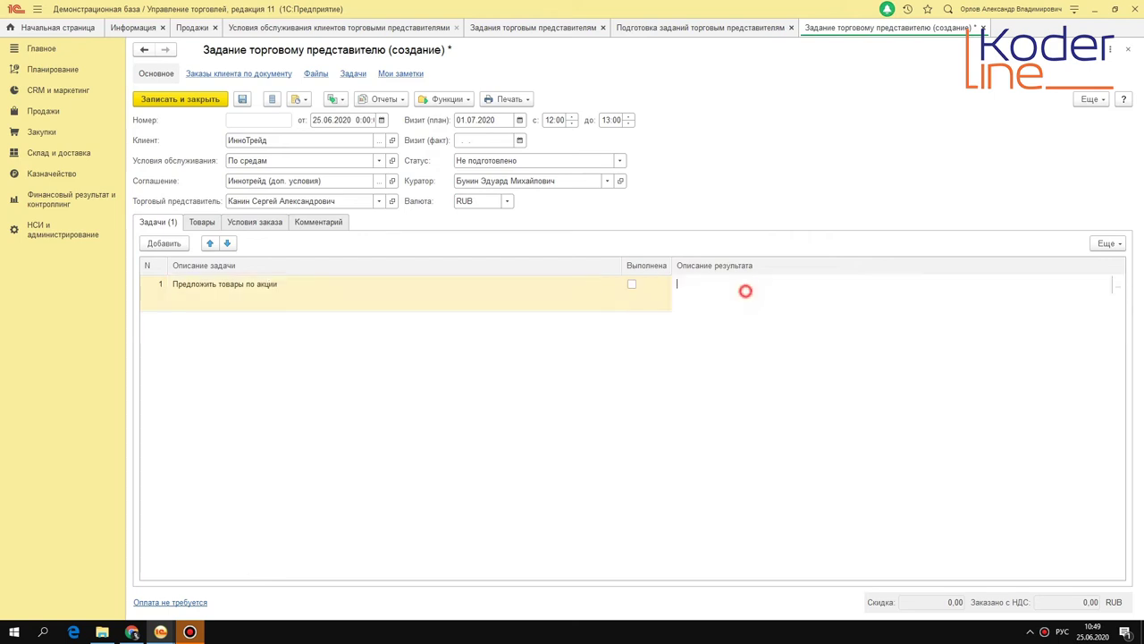
Turn off the item hierarchy in goods selection, pick the two BINATONE ALPINE and two JIPONIC (Тайв.) fans, and transfer them to the task.
{"action": "left_click", "coordinate": [203, 222]}
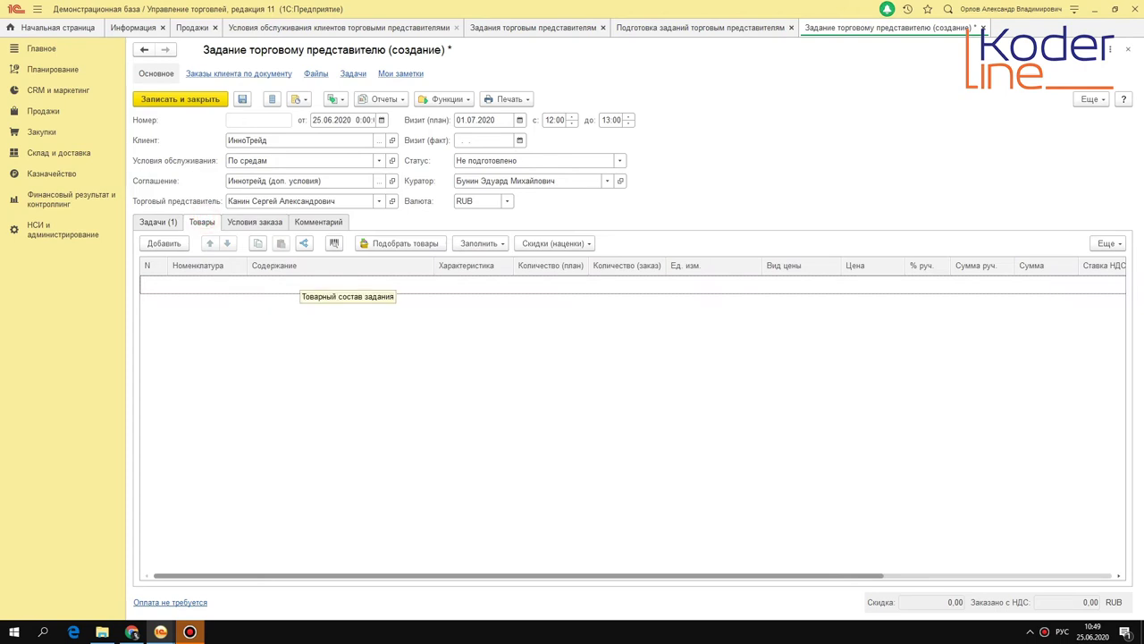
{"action": "left_click", "coordinate": [402, 243]}
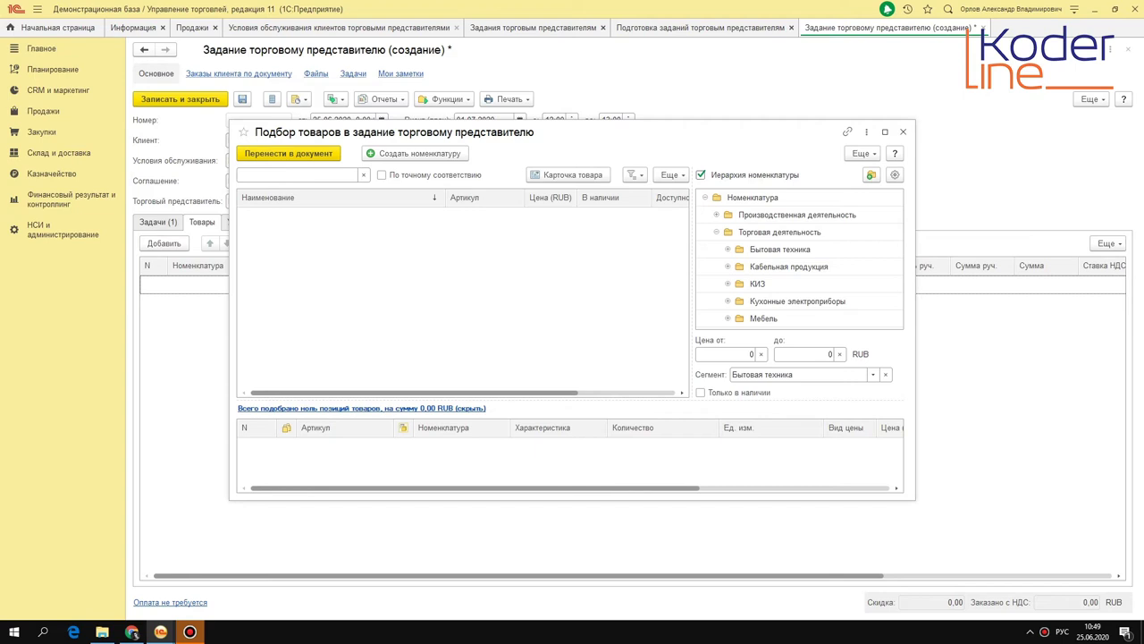
{"action": "left_click", "coordinate": [700, 174]}
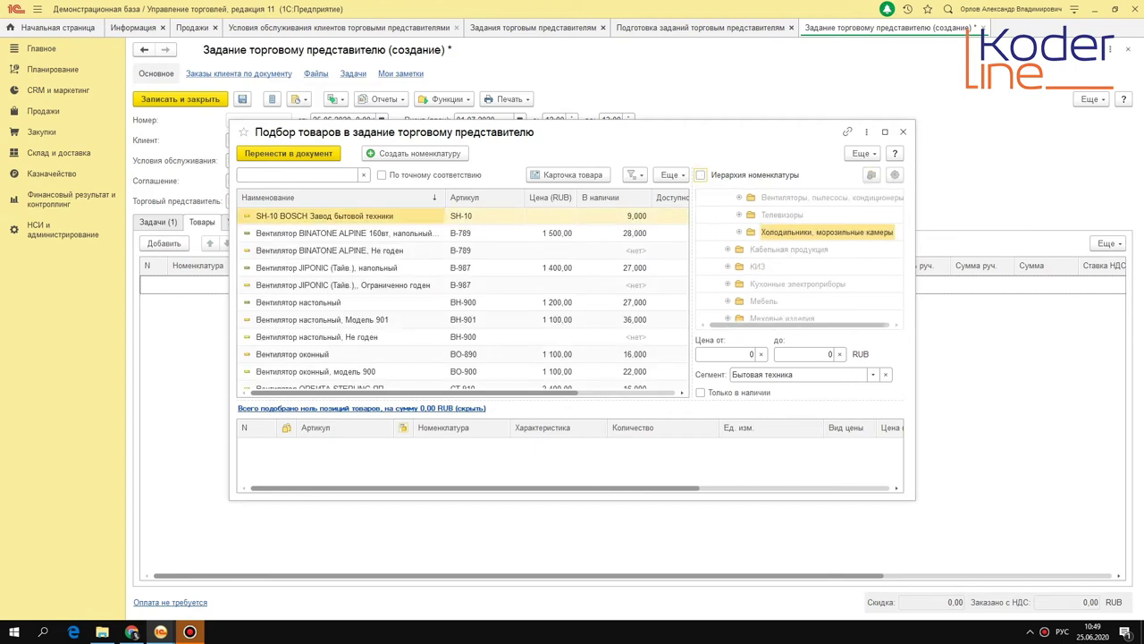
{"action": "double_click", "coordinate": [334, 233]}
{"action": "double_click", "coordinate": [339, 250]}
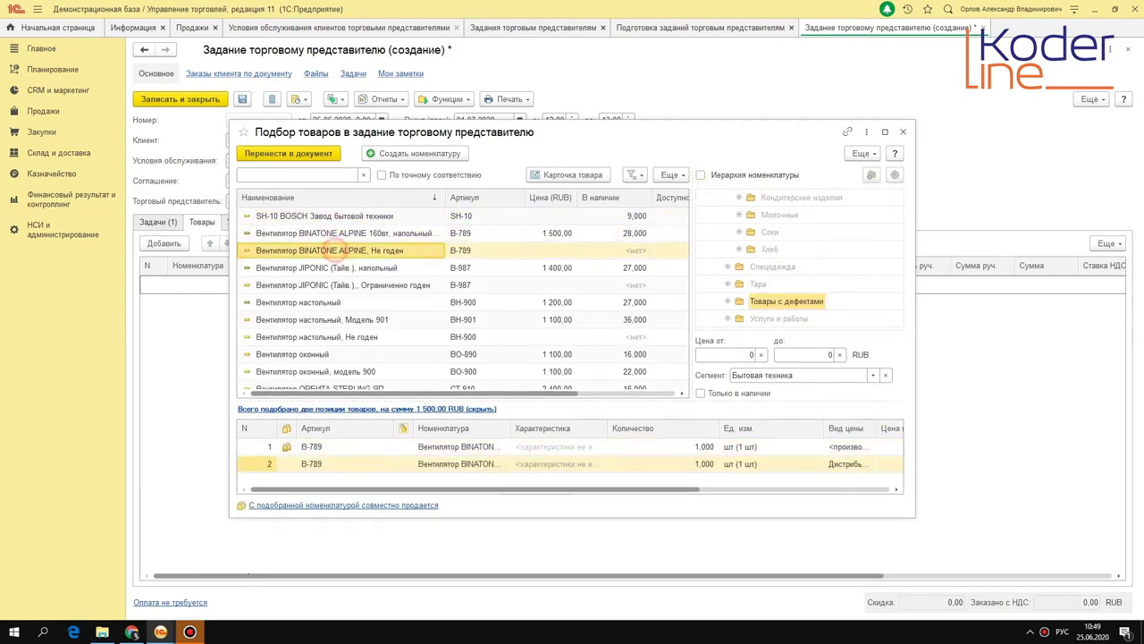
{"action": "double_click", "coordinate": [342, 267]}
{"action": "double_click", "coordinate": [344, 284]}
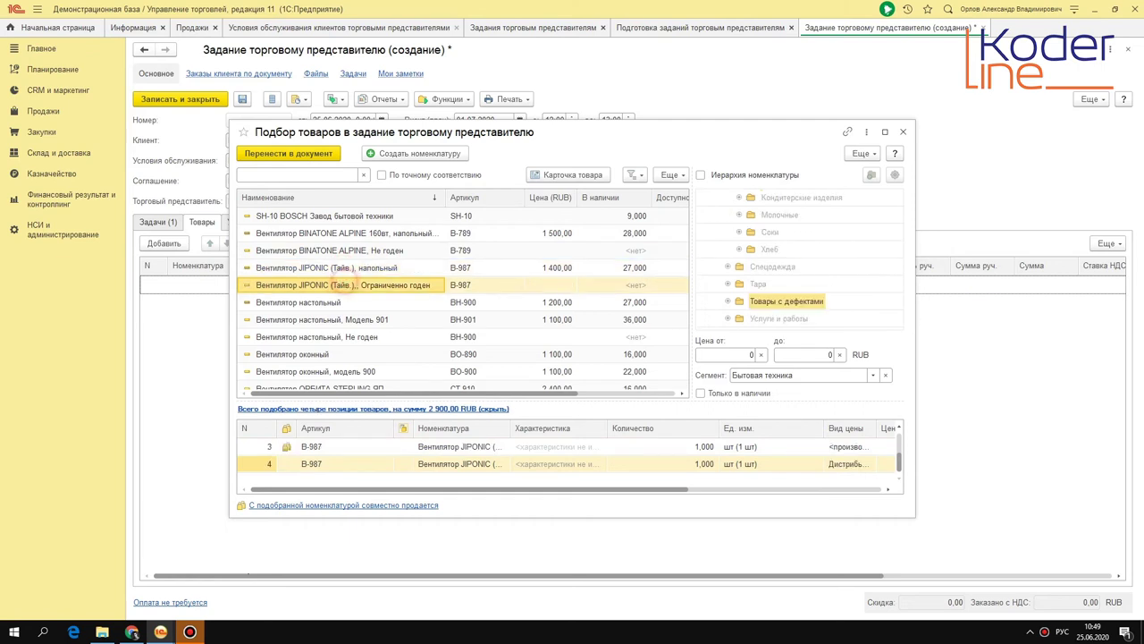
{"action": "left_click", "coordinate": [288, 153]}
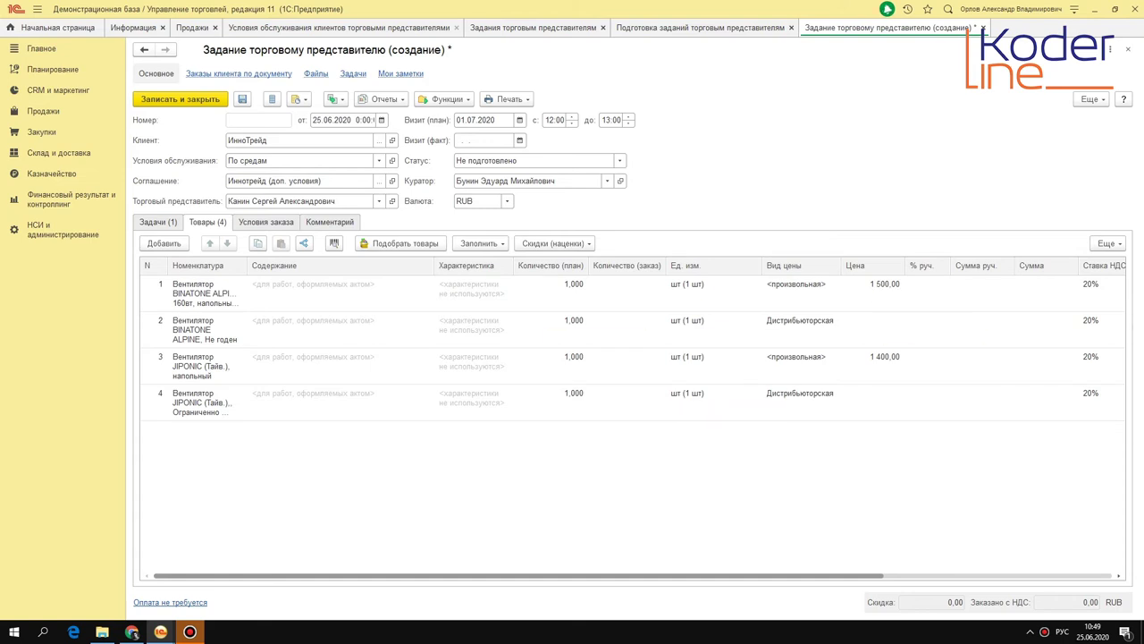
Review the task's order conditions, including the operation type, the returnable packaging option and the warehouse field.
{"action": "left_click", "coordinate": [276, 221]}
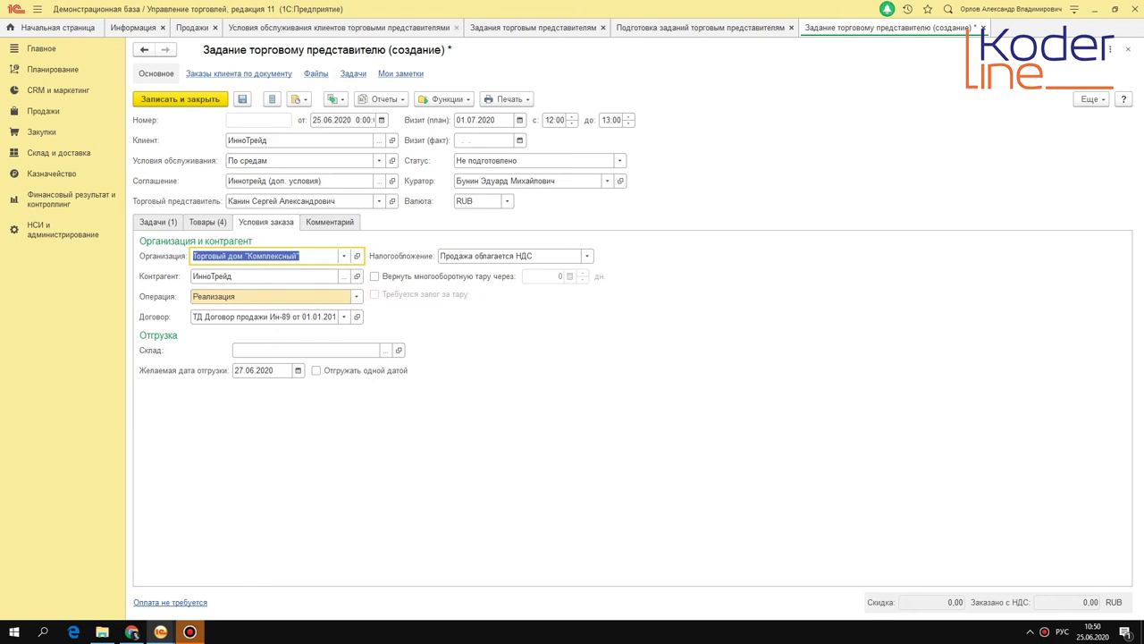
{"action": "left_click", "coordinate": [355, 296]}
{"action": "left_click", "coordinate": [356, 296]}
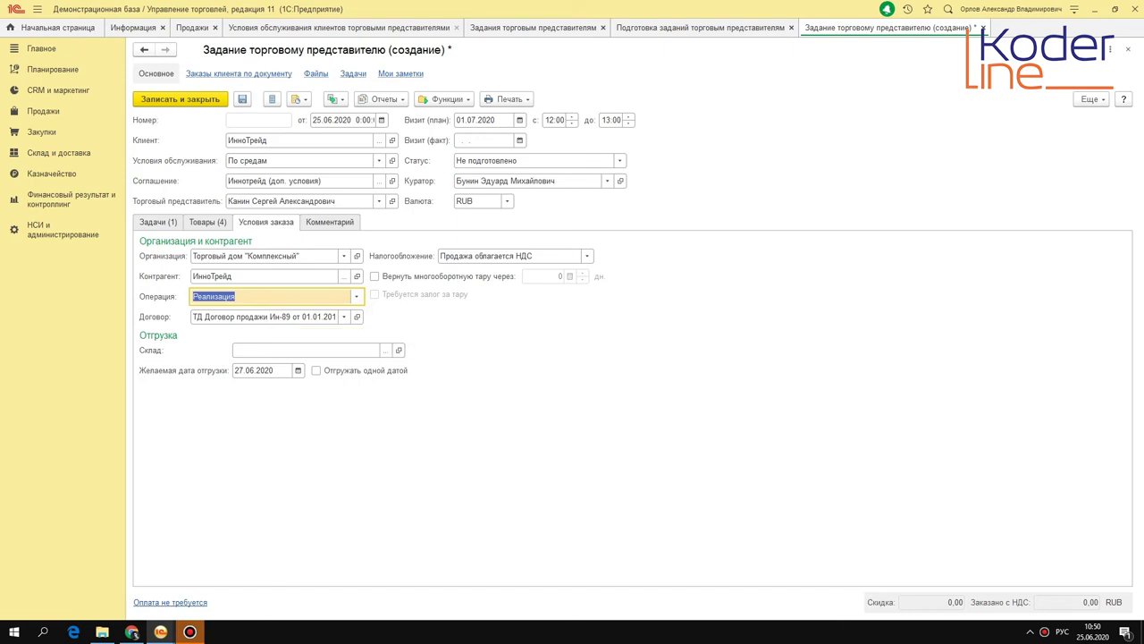
{"action": "left_click", "coordinate": [374, 276]}
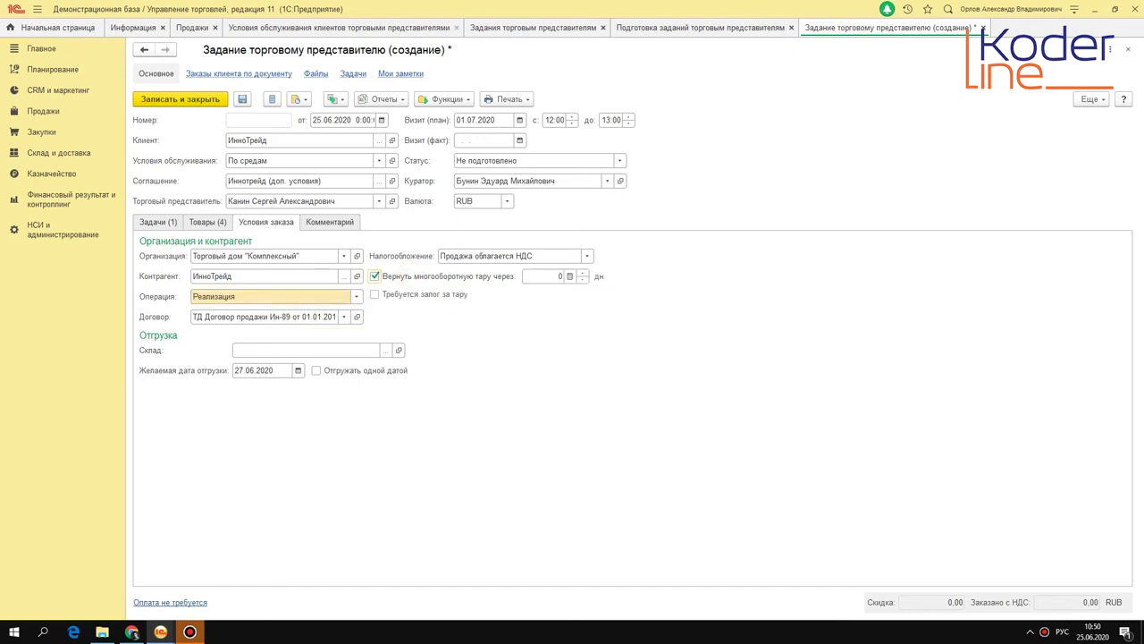
{"action": "left_click", "coordinate": [412, 294]}
{"action": "left_click", "coordinate": [411, 277]}
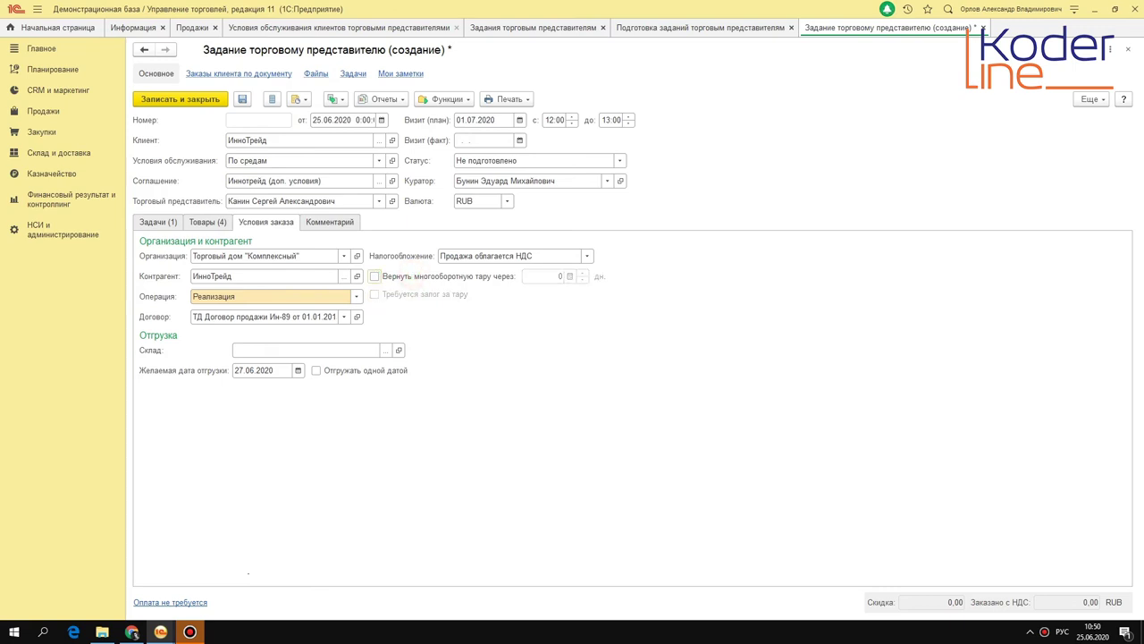
{"action": "left_click", "coordinate": [333, 349]}
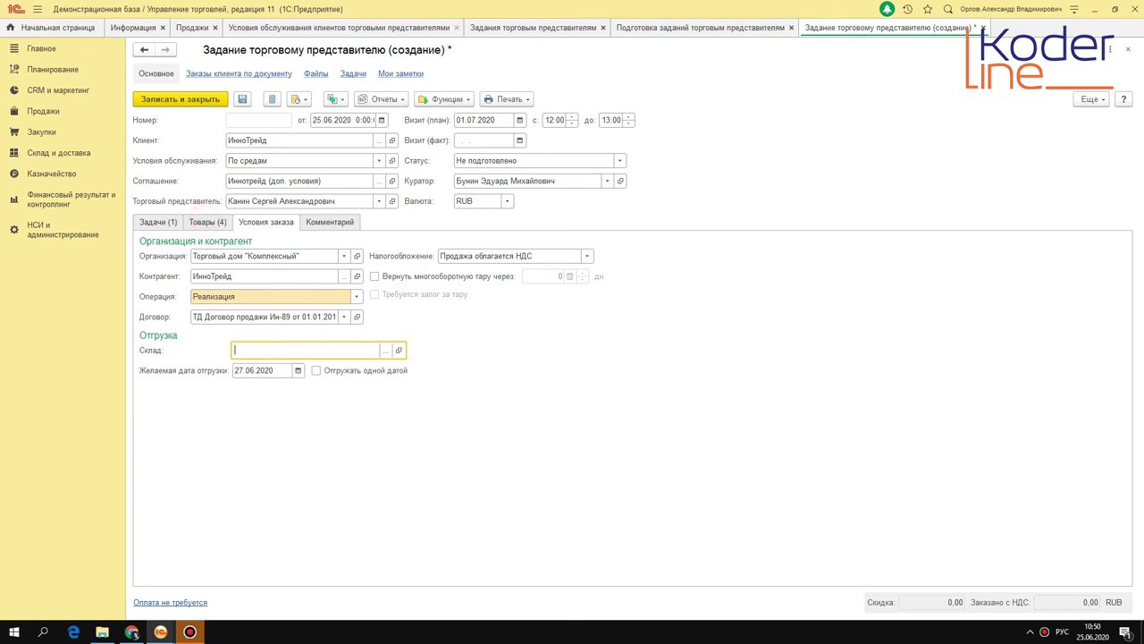
Return to the task lines, save the document, and generate its Бланк задания print set.
{"action": "left_click", "coordinate": [158, 221]}
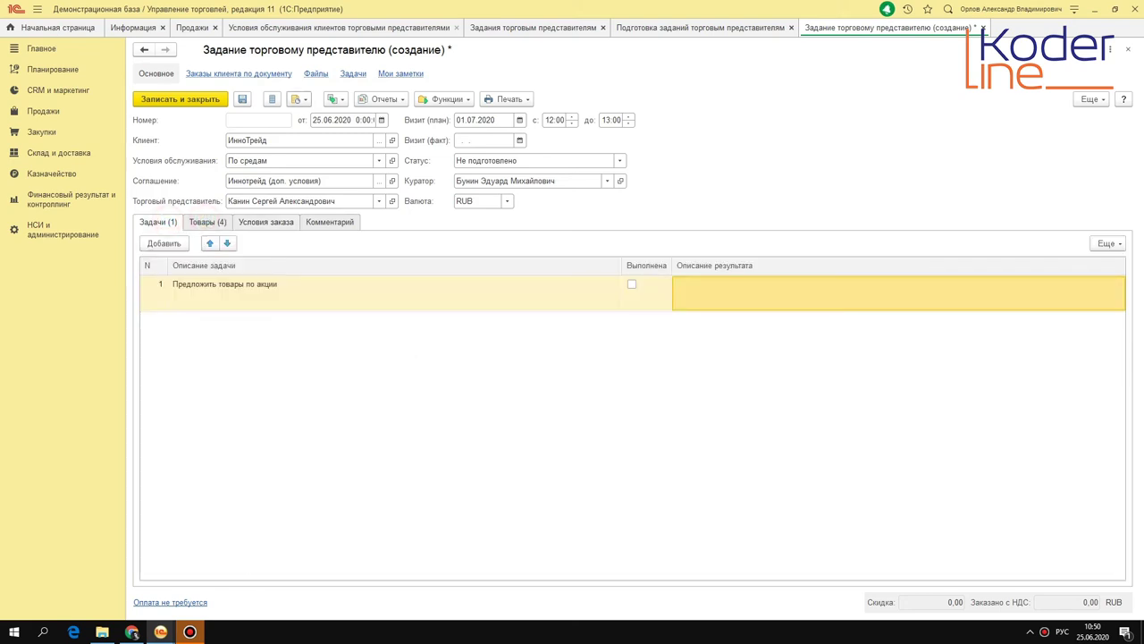
{"action": "key", "text": "ctrl+s"}
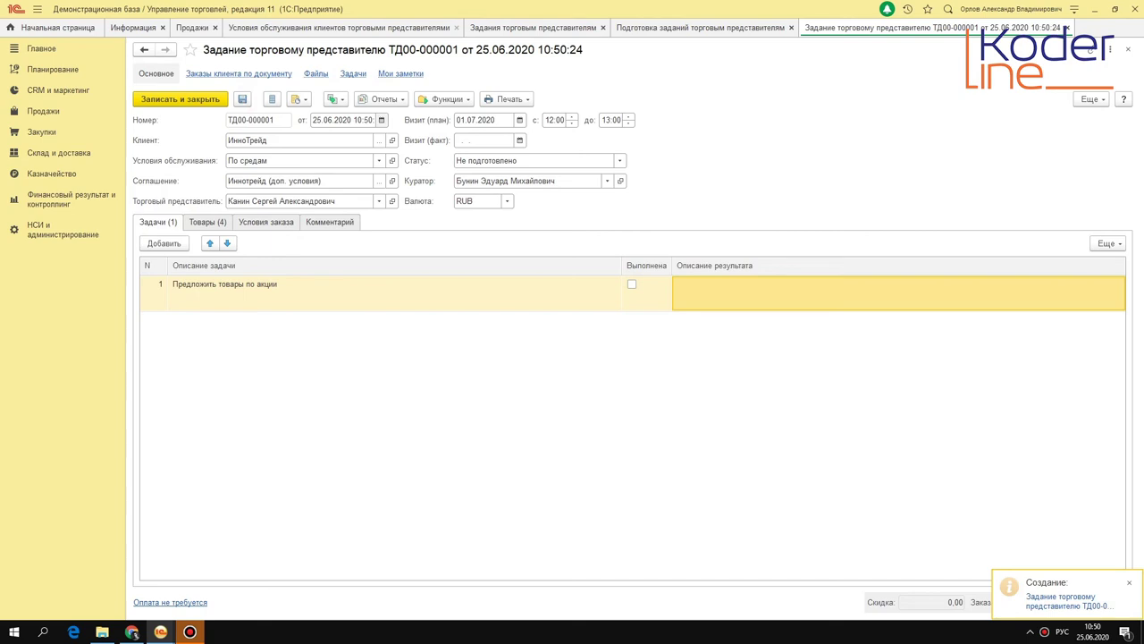
{"action": "left_click", "coordinate": [505, 99]}
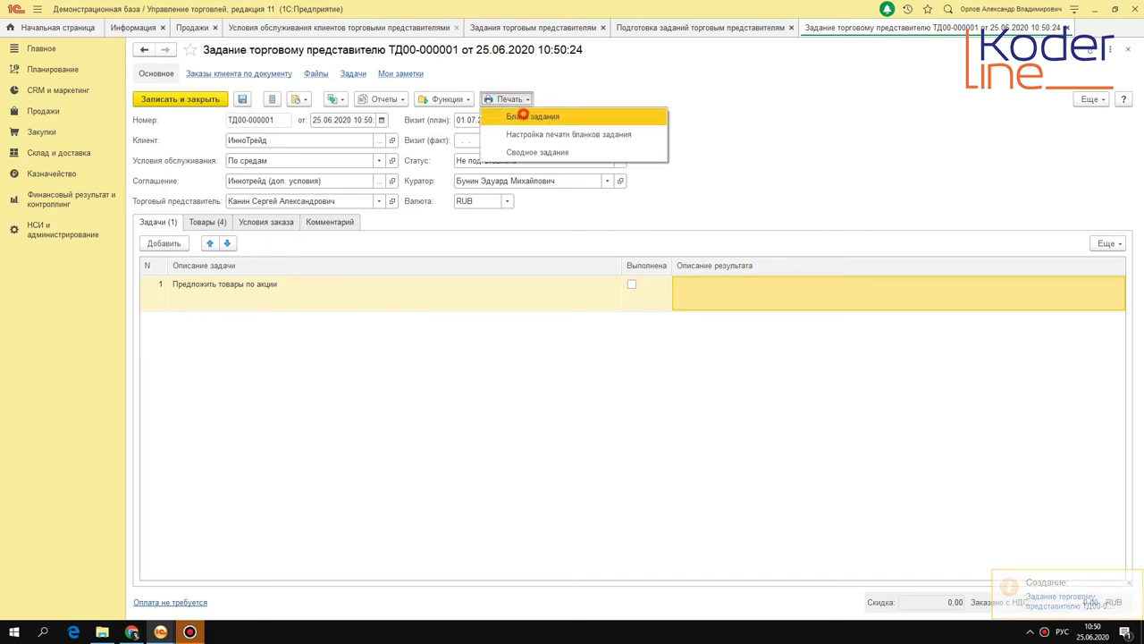
{"action": "left_click", "coordinate": [523, 114]}
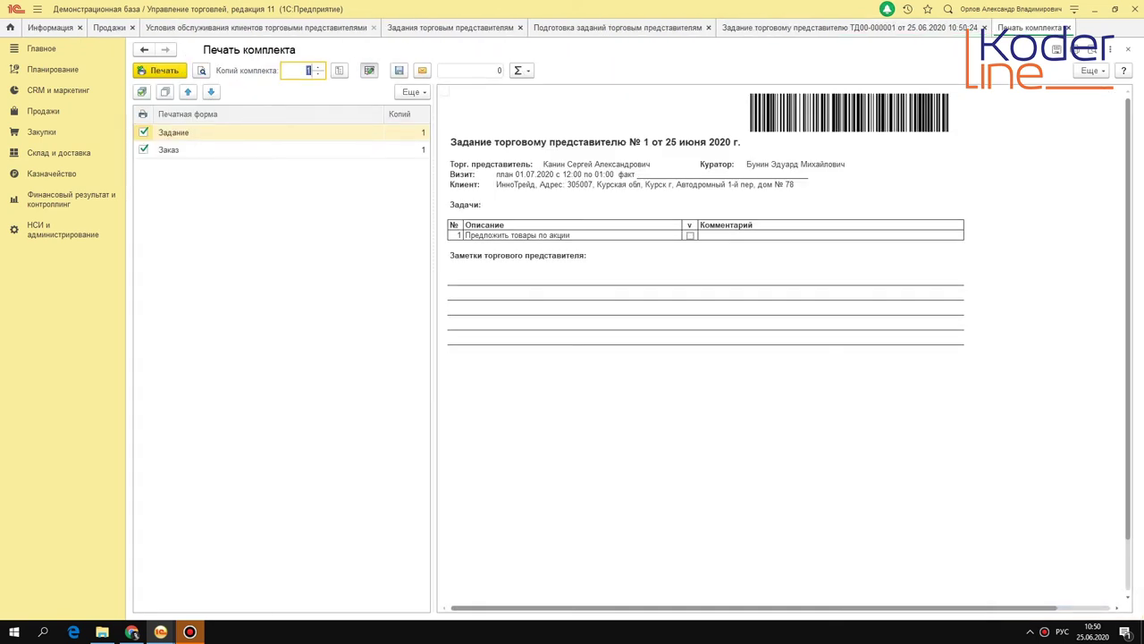
Examine the Задание and Заказ printed forms, including the planned and ordered quantity columns, and close the print set.
{"action": "left_click", "coordinate": [564, 234]}
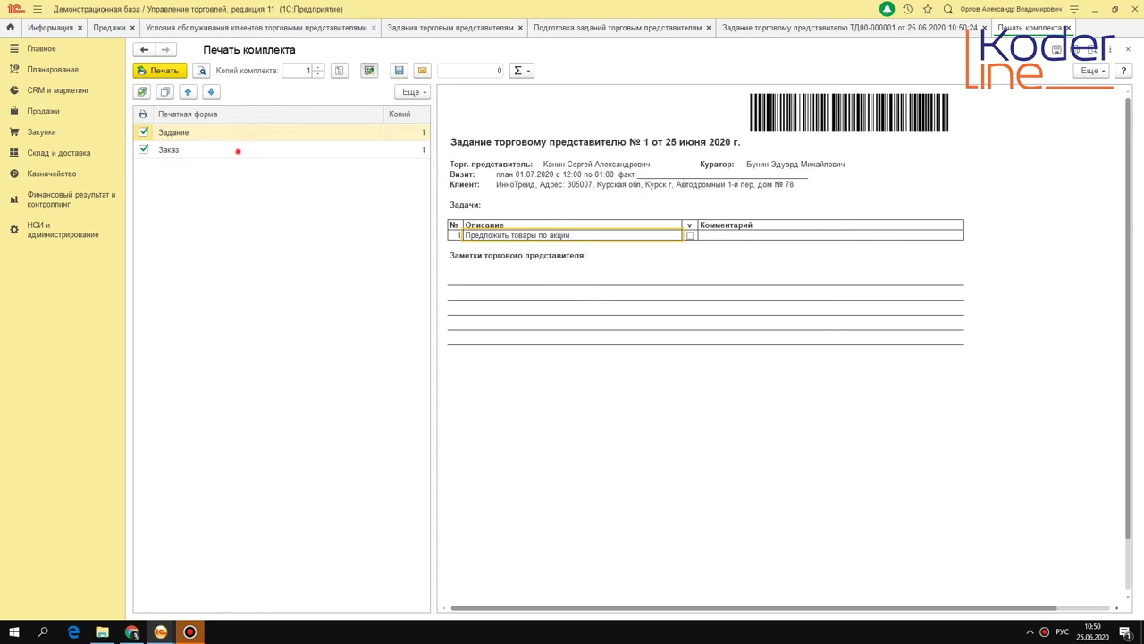
{"action": "left_click", "coordinate": [238, 151]}
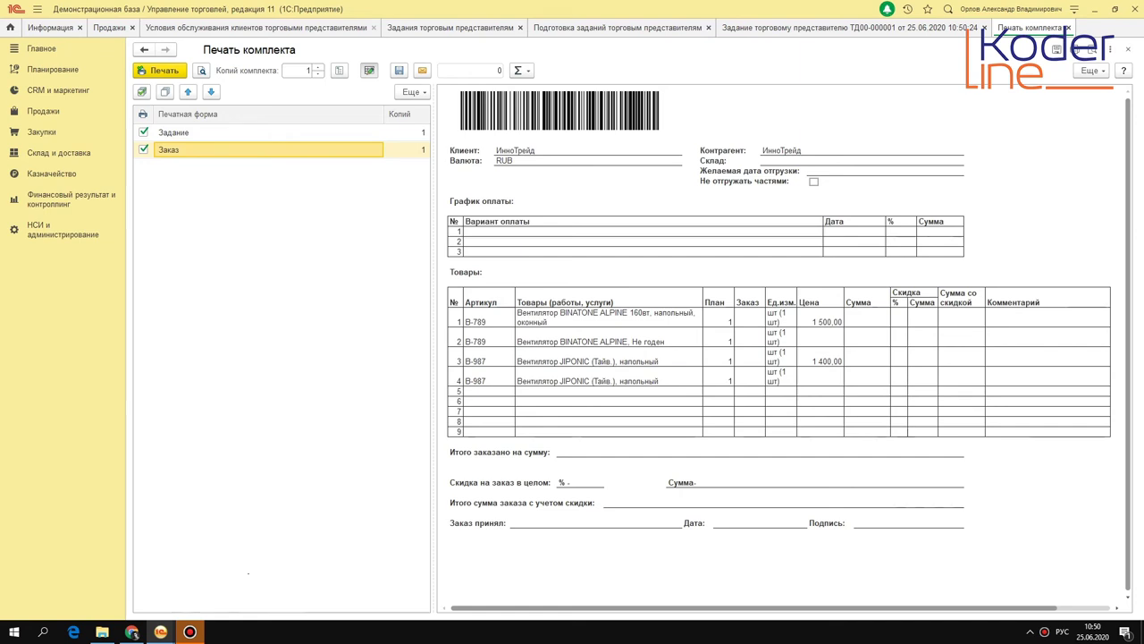
{"action": "left_click_drag", "start_coordinate": [721, 315], "coordinate": [721, 381]}
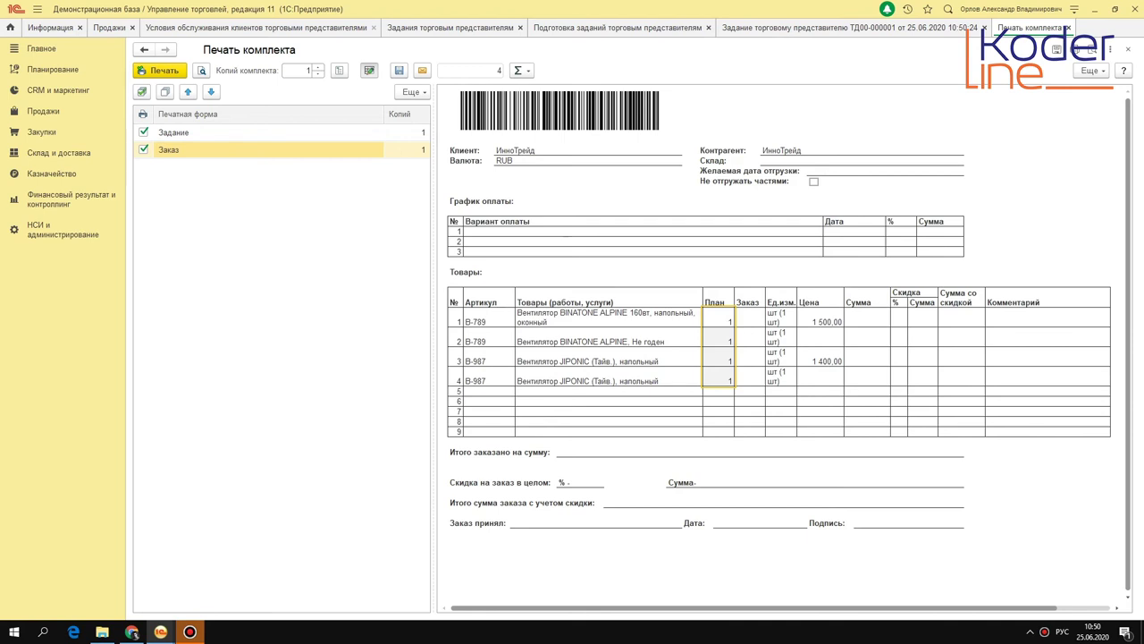
{"action": "left_click_drag", "start_coordinate": [747, 317], "coordinate": [748, 381]}
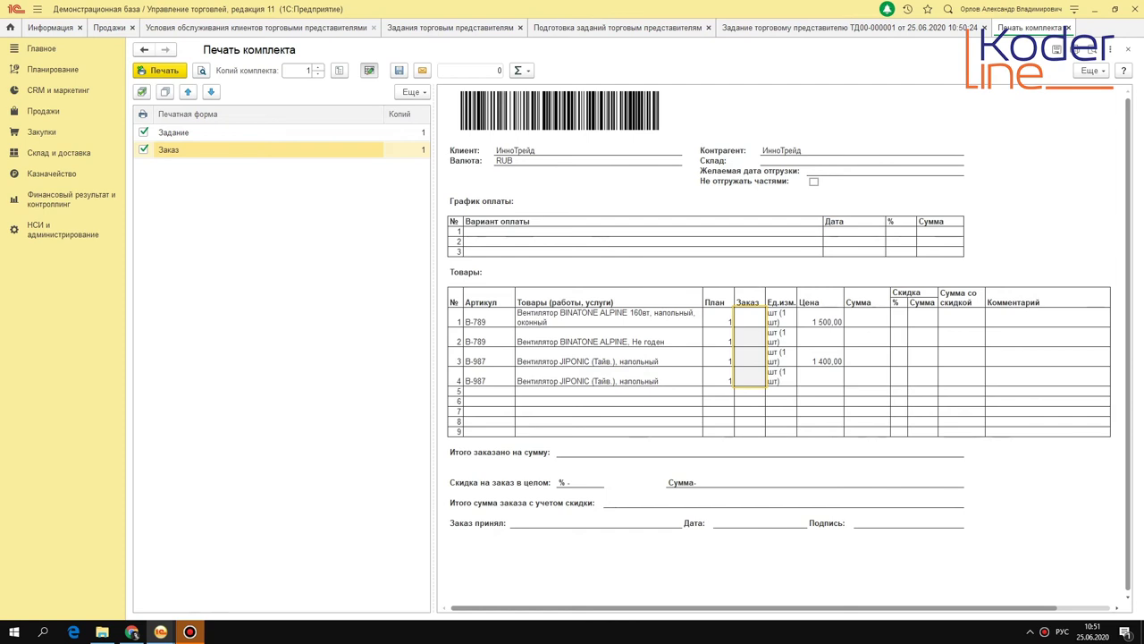
{"action": "key", "text": "Escape"}
Generate the summary task printout (Сводное задание) for the saved task, view it, and close it.
{"action": "left_click", "coordinate": [509, 98]}
{"action": "left_click", "coordinate": [552, 152]}
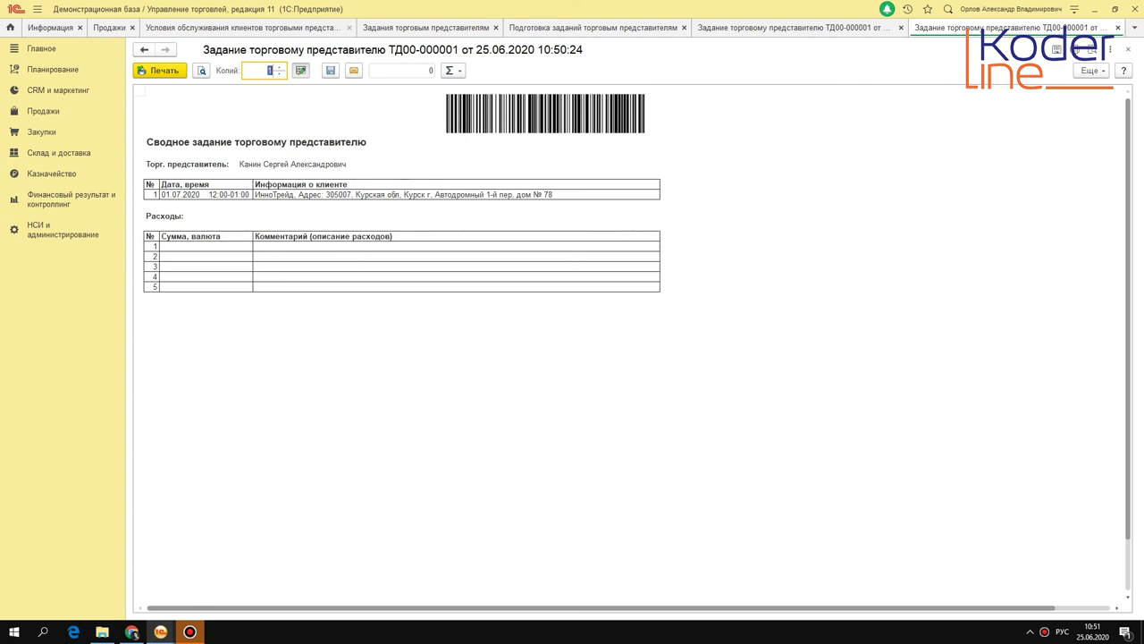
{"action": "key", "text": "Escape"}
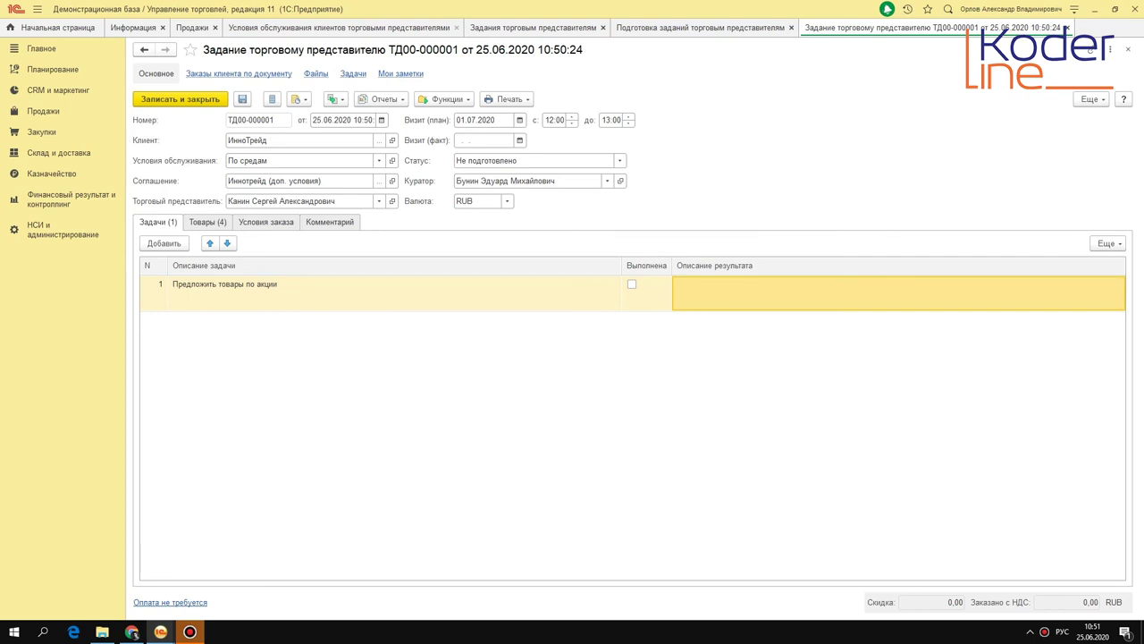
Examine the task's goods list and the functions for filling the document from an earlier task or a customer order.
{"action": "left_click", "coordinate": [208, 222]}
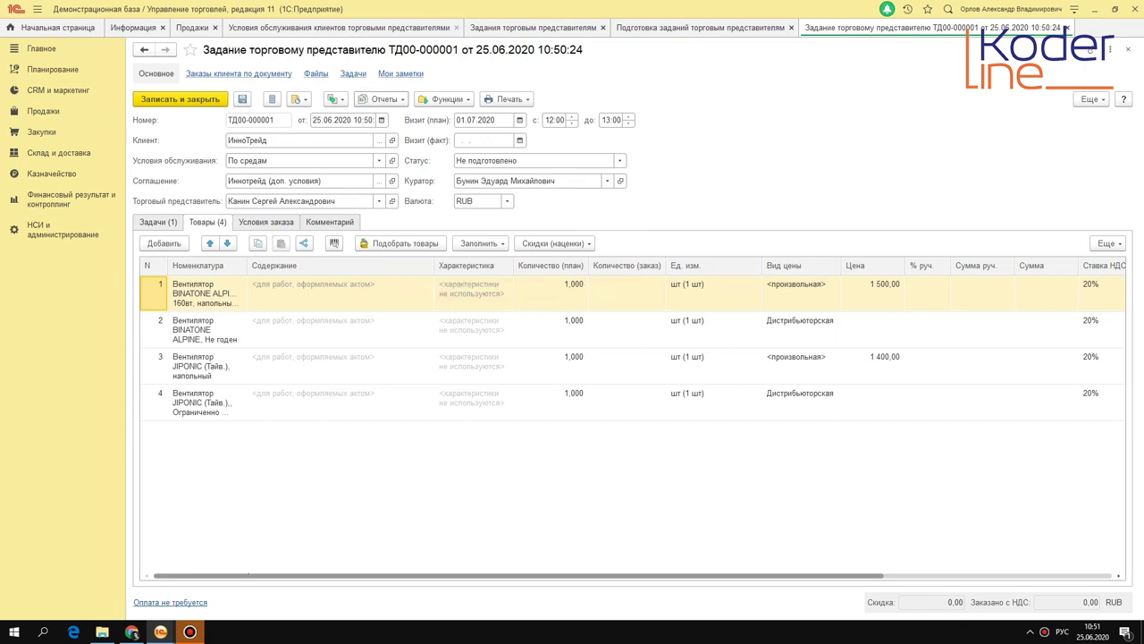
{"action": "left_click", "coordinate": [382, 99]}
{"action": "left_click", "coordinate": [445, 99]}
{"action": "left_click", "coordinate": [445, 100]}
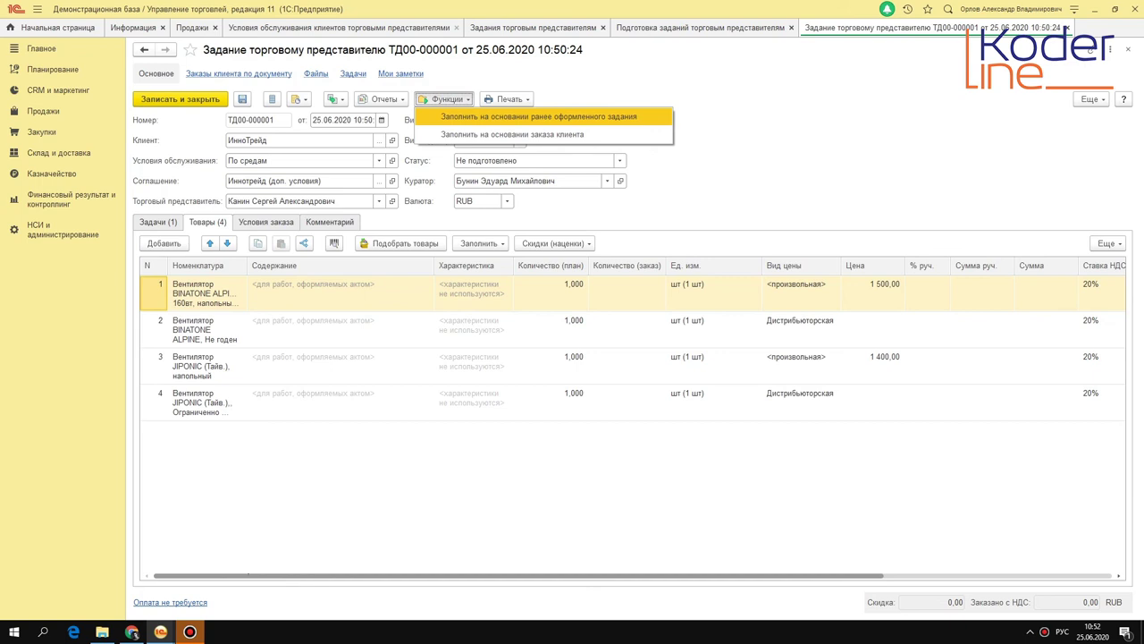
{"action": "key", "text": "Escape"}
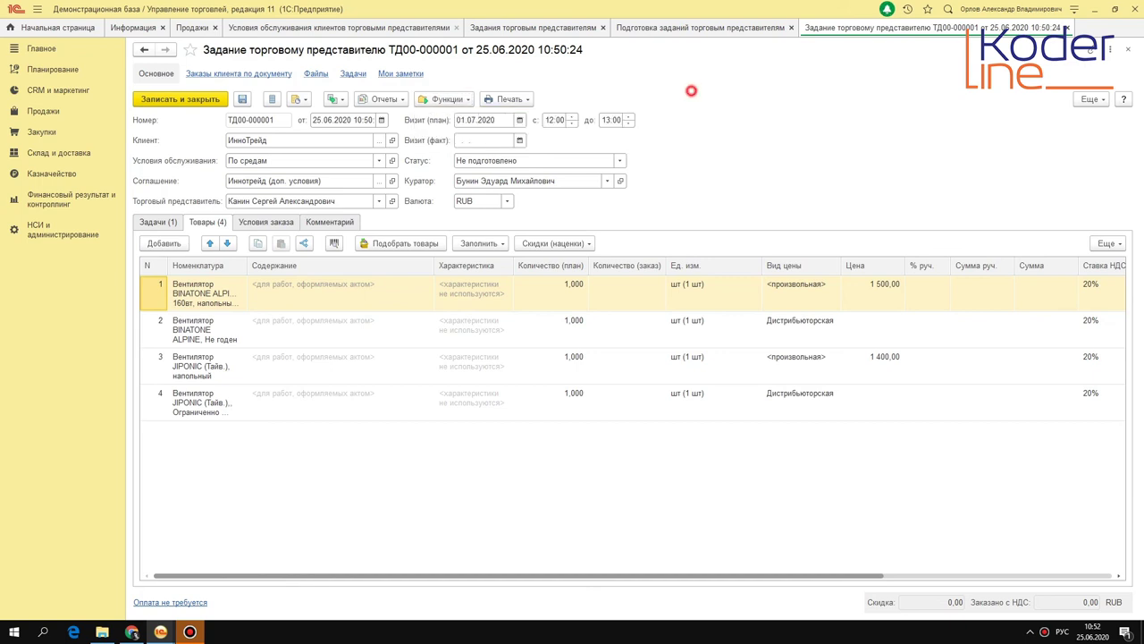
Review the order conditions and the task lines of the document, and return to its goods list.
{"action": "left_click", "coordinate": [268, 222]}
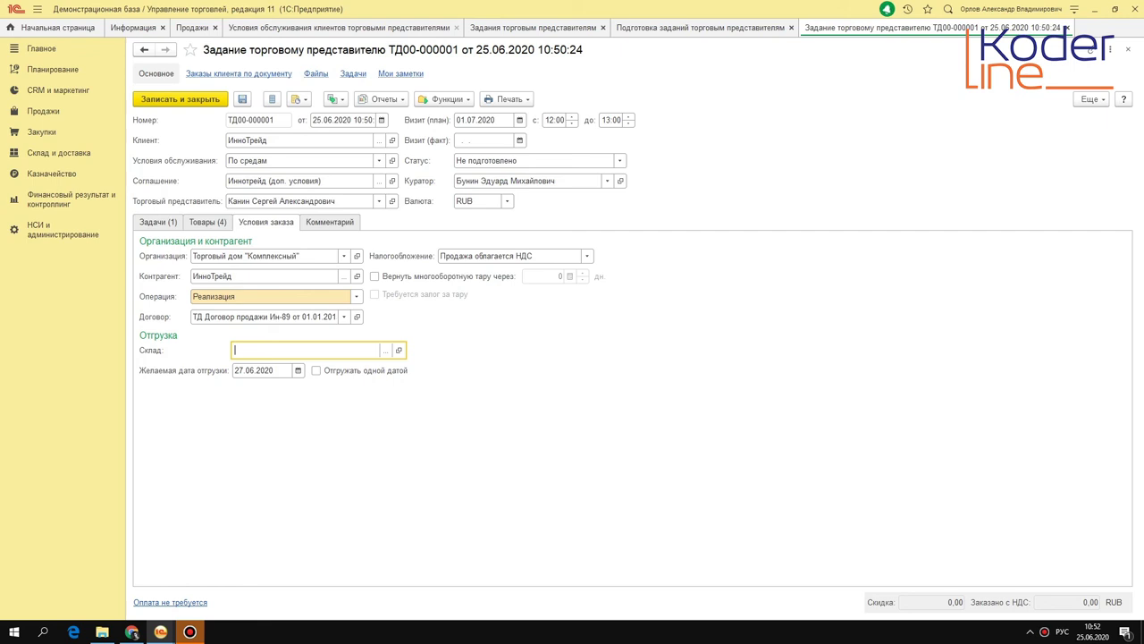
{"action": "left_click", "coordinate": [150, 215]}
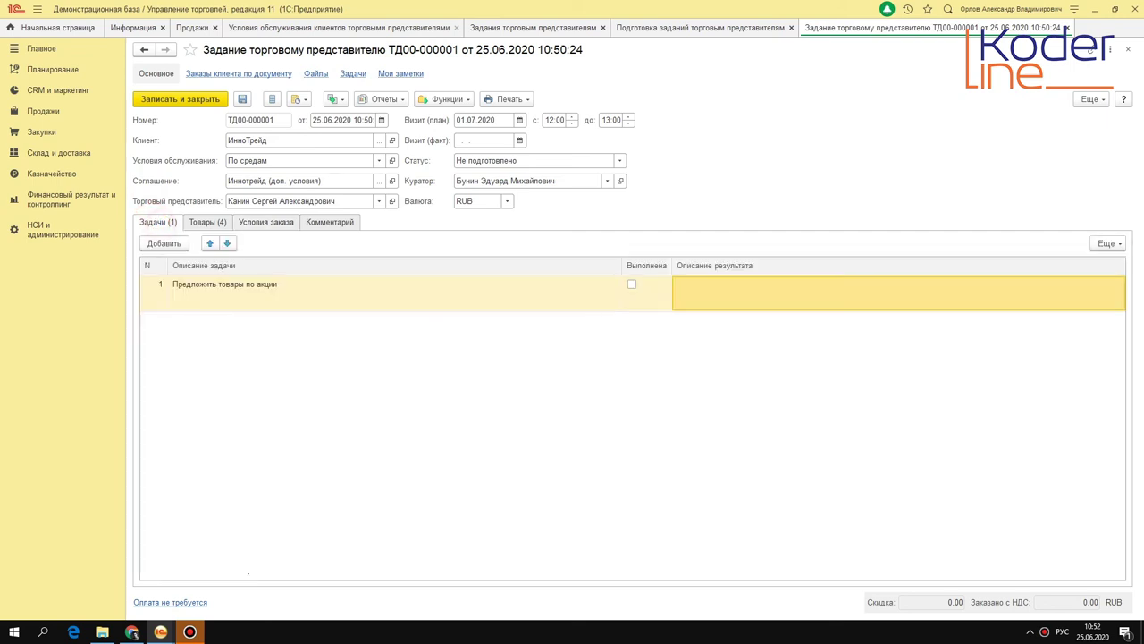
{"action": "left_click", "coordinate": [207, 221]}
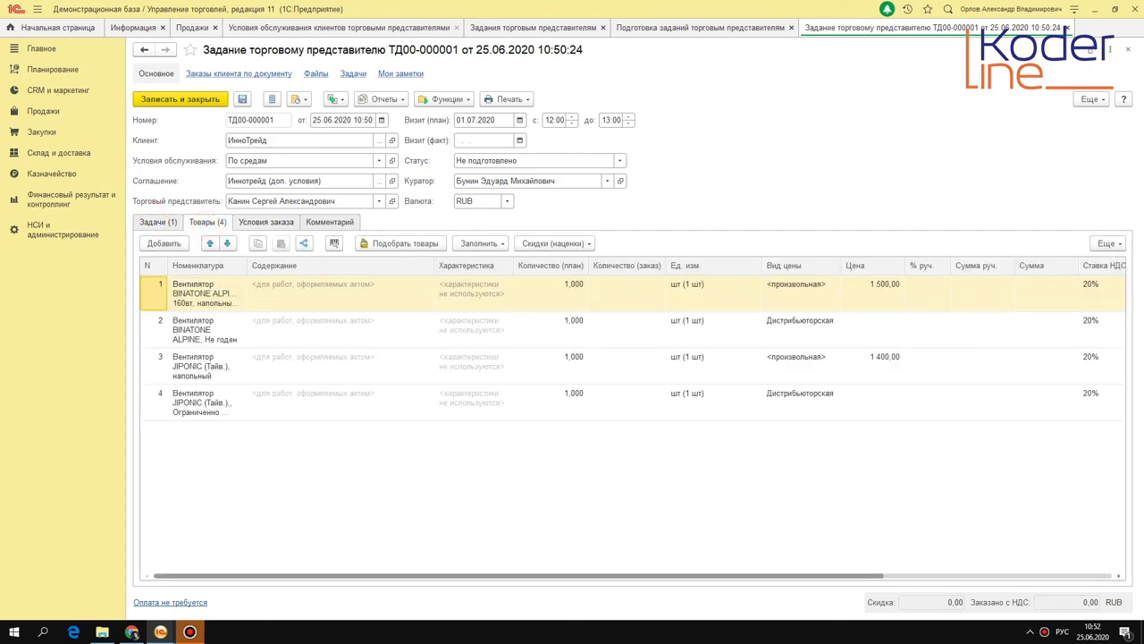